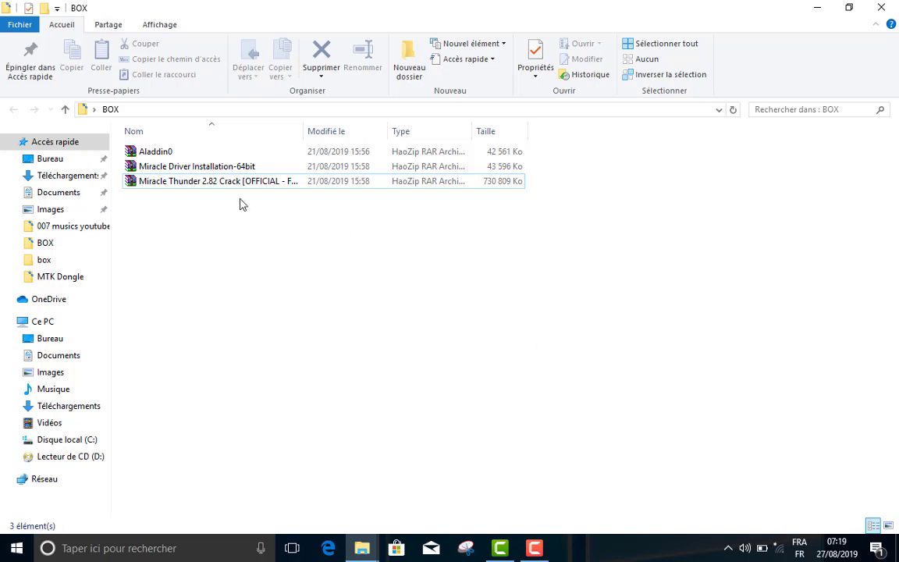
- Run Miracle Driver Installation Windows 8_10_64bit.exe from the Miracle Driver Installation-64bit archive, replacing all existing extracted files
drag(187, 170, 253, 245)
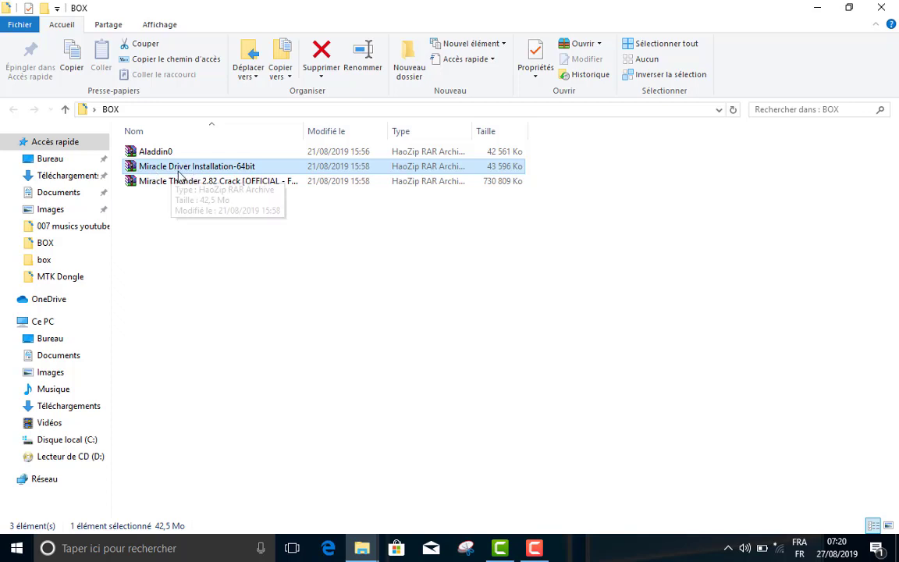
double_click(165, 165)
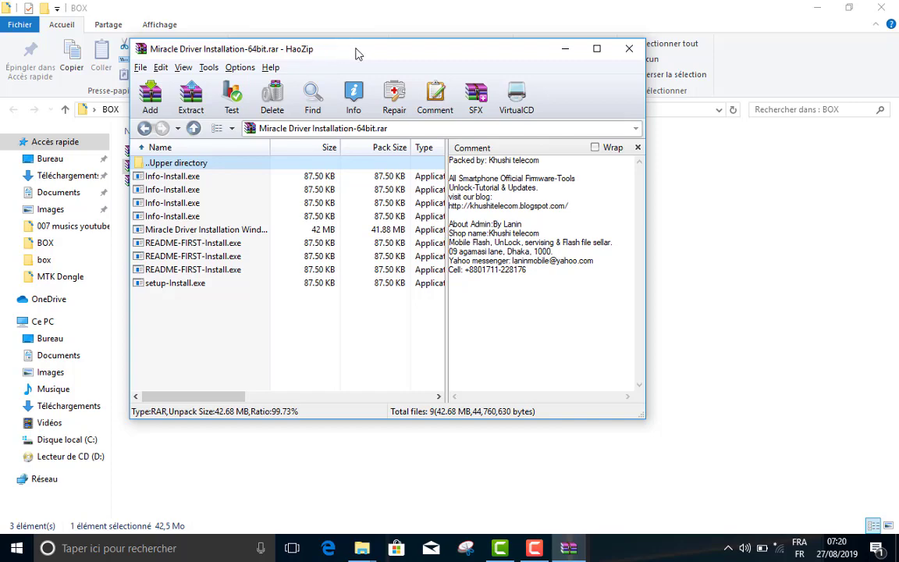
drag(332, 49, 475, 67)
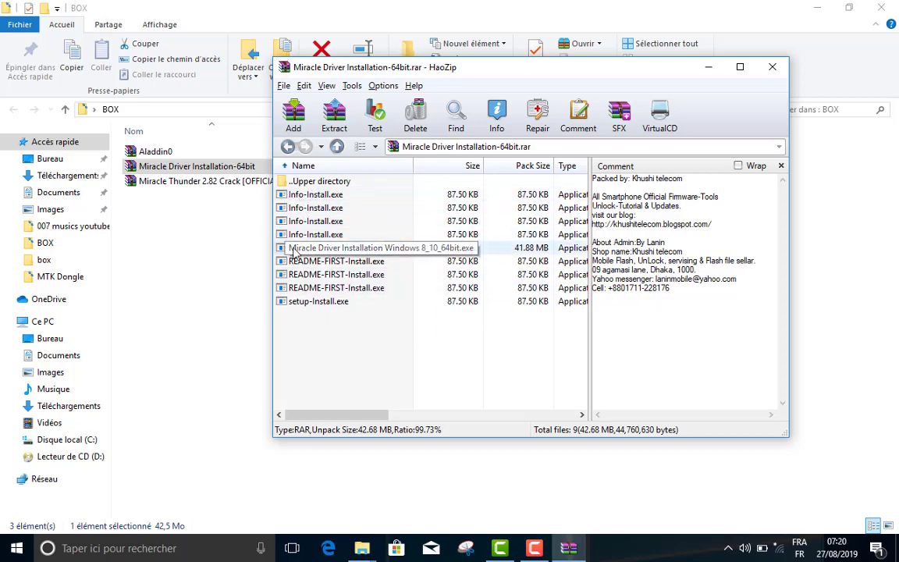
double_click(342, 250)
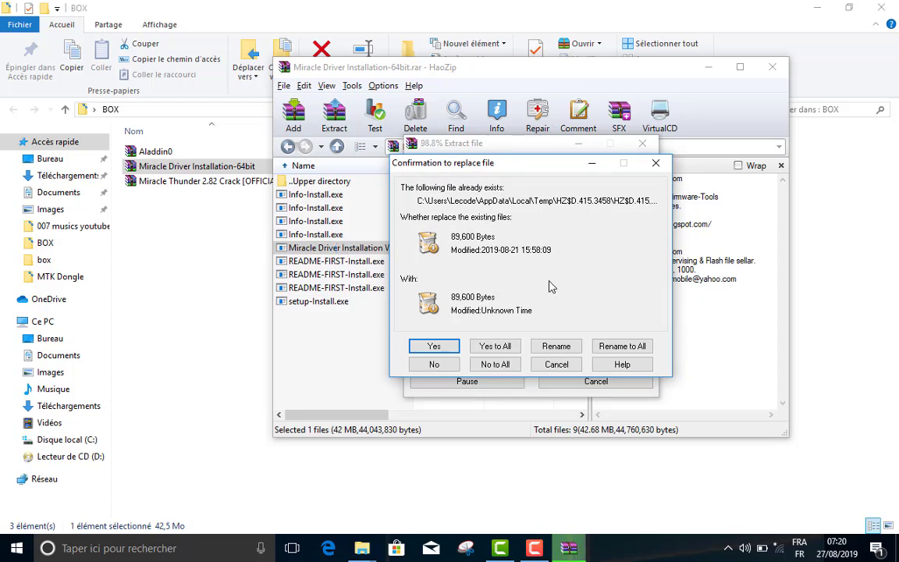
click(491, 346)
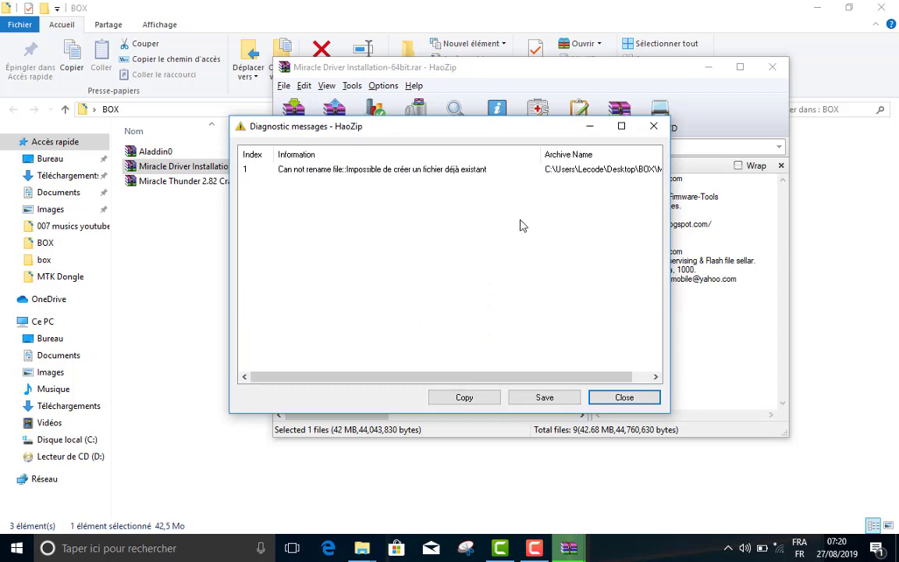
click(624, 398)
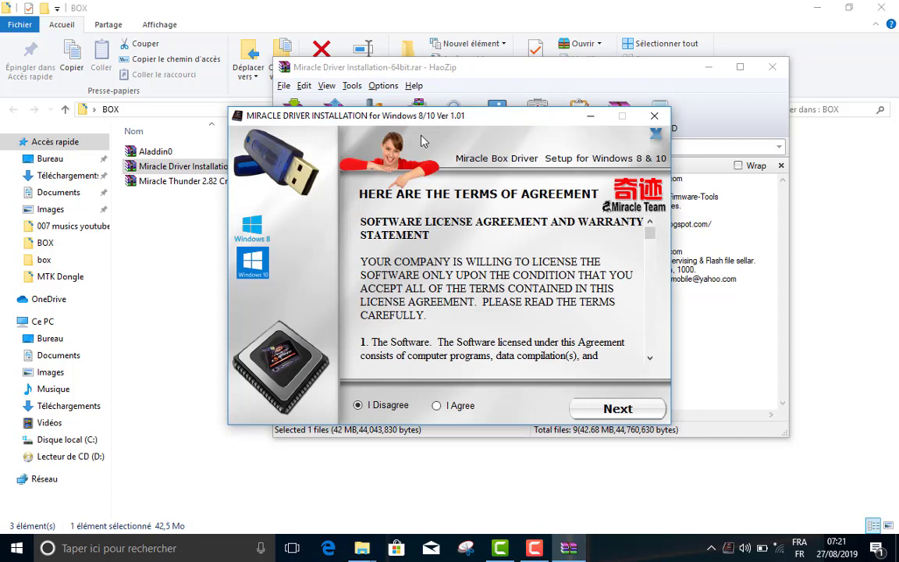
- Accept the Miracle Box driver license agreement and open the SPD driver installation options
drag(404, 117, 367, 105)
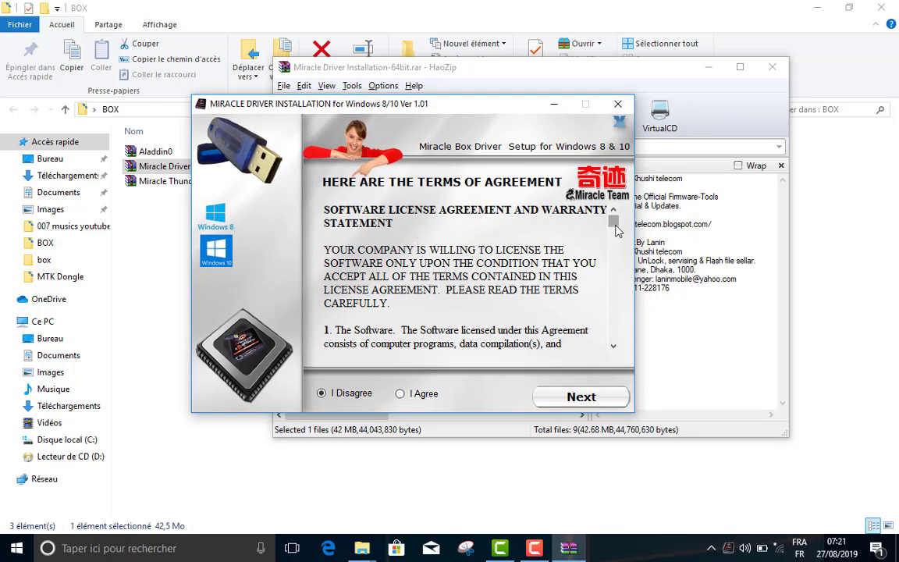
scroll(615, 225, down, 6)
scroll(615, 226, up, 8)
click(419, 396)
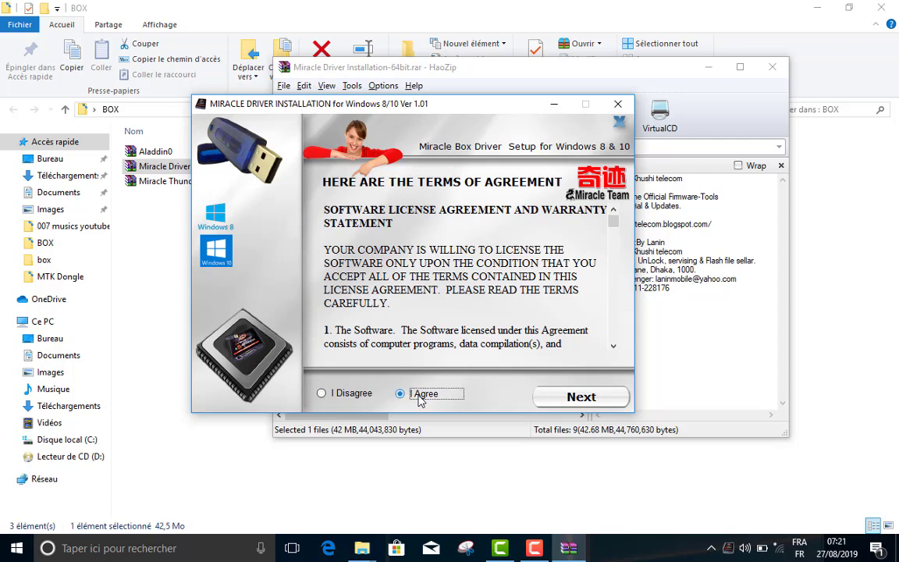
click(581, 397)
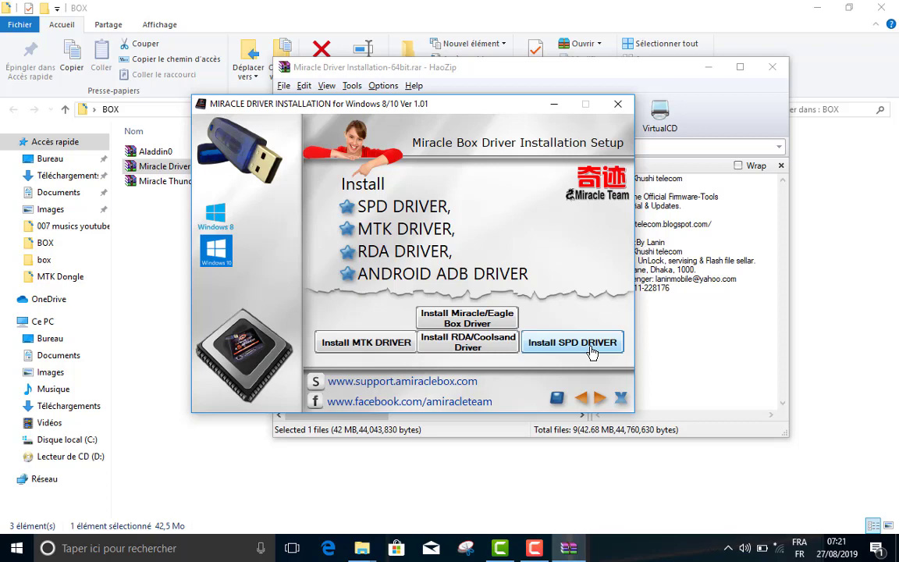
click(592, 351)
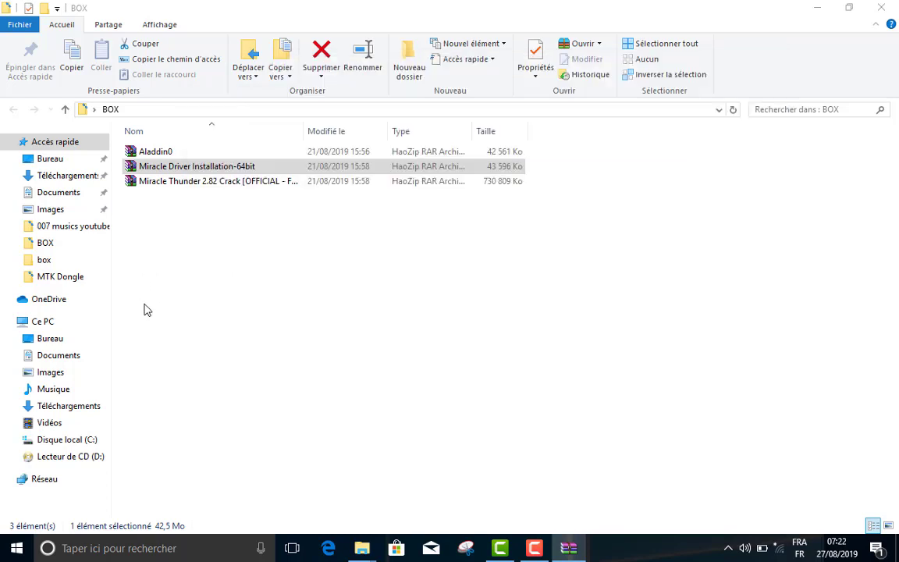
- Open the properties of Ce PC to check whether Windows is 32-bit or 64-bit
click(60, 321)
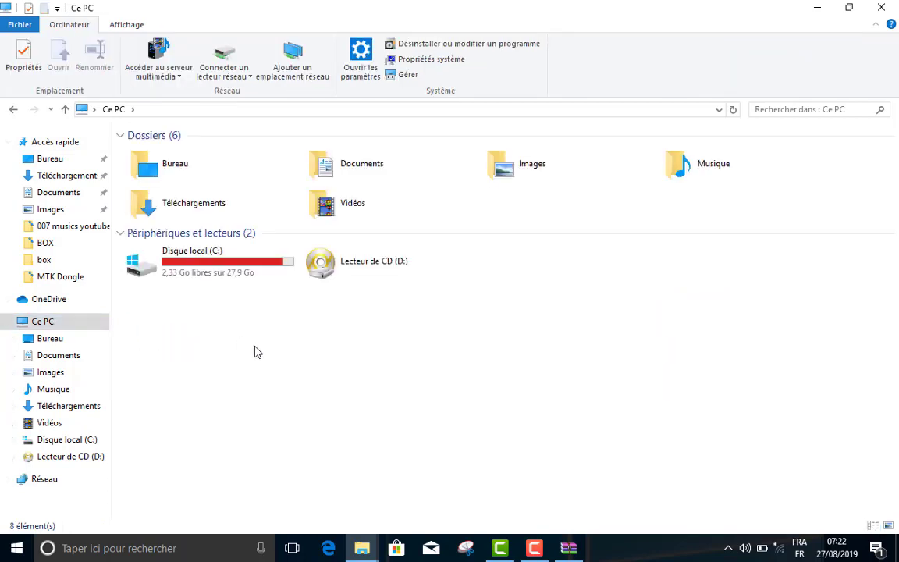
right_click(254, 347)
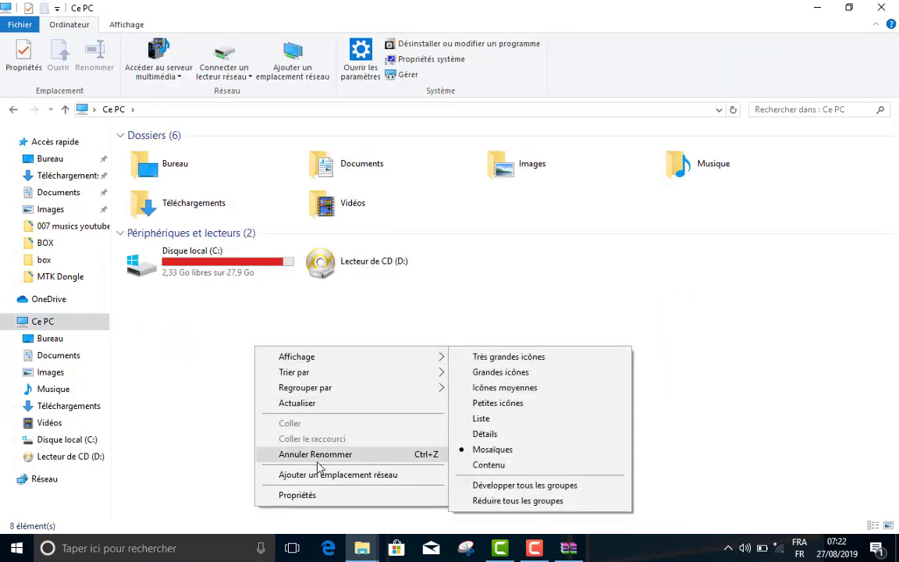
click(323, 496)
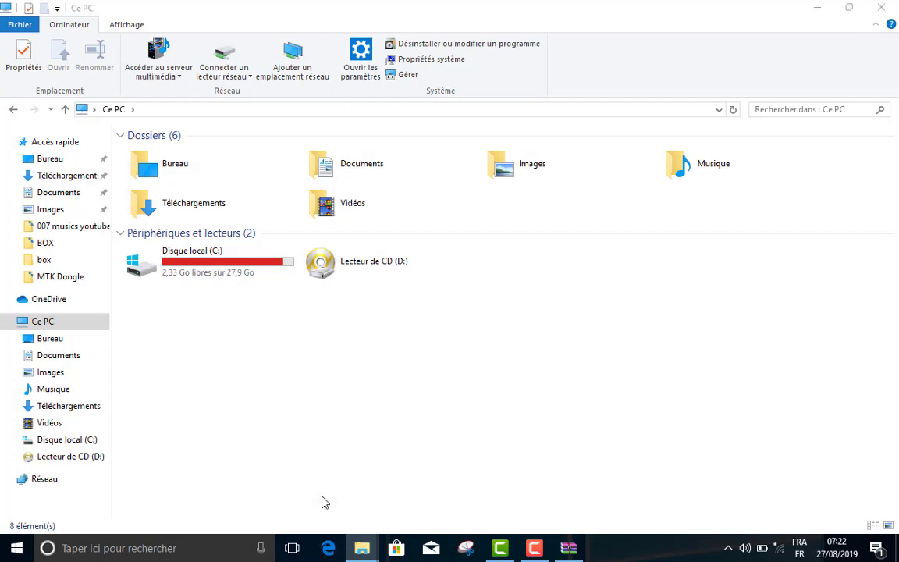
key(super+Pause)
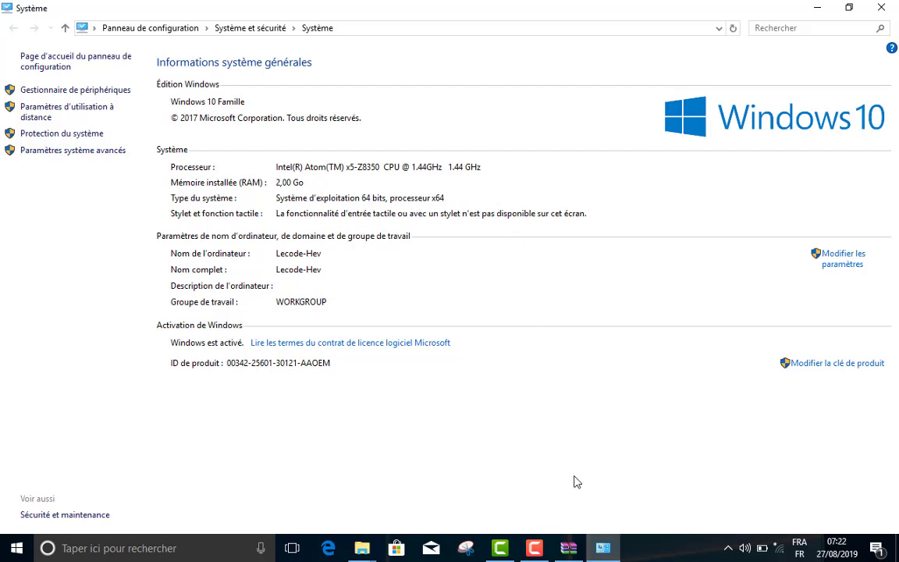
- Bring back the driver installer, install the SPD 64-bit driver through its wizard, and return to the driver selection page
click(728, 548)
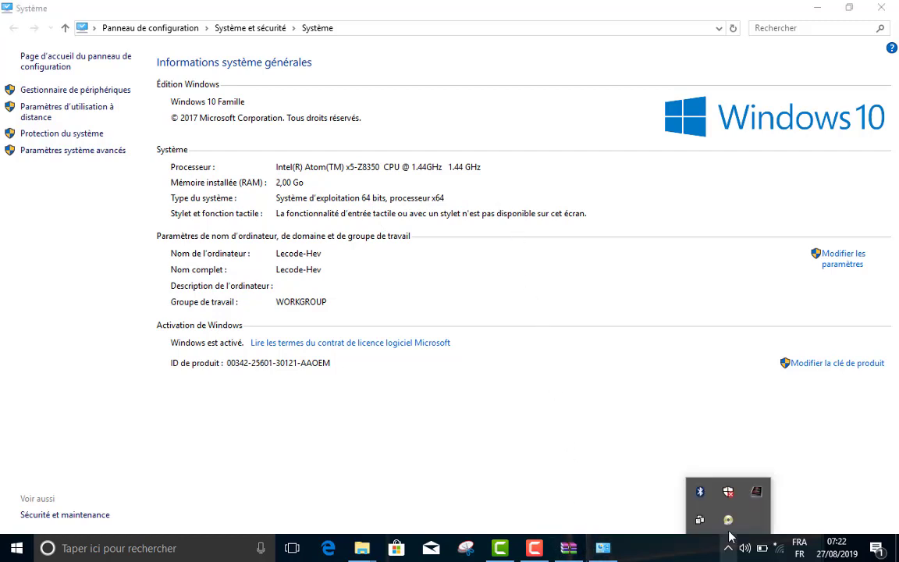
click(759, 504)
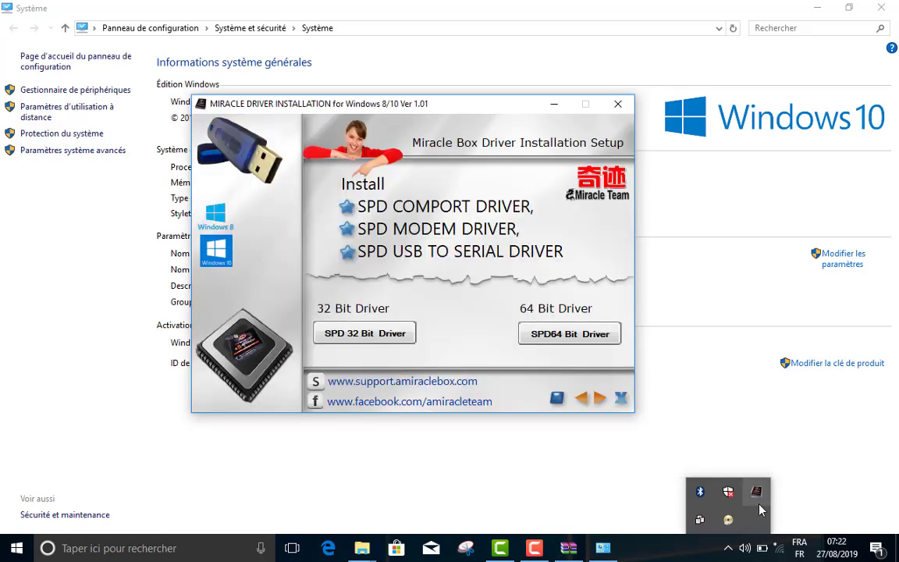
click(551, 342)
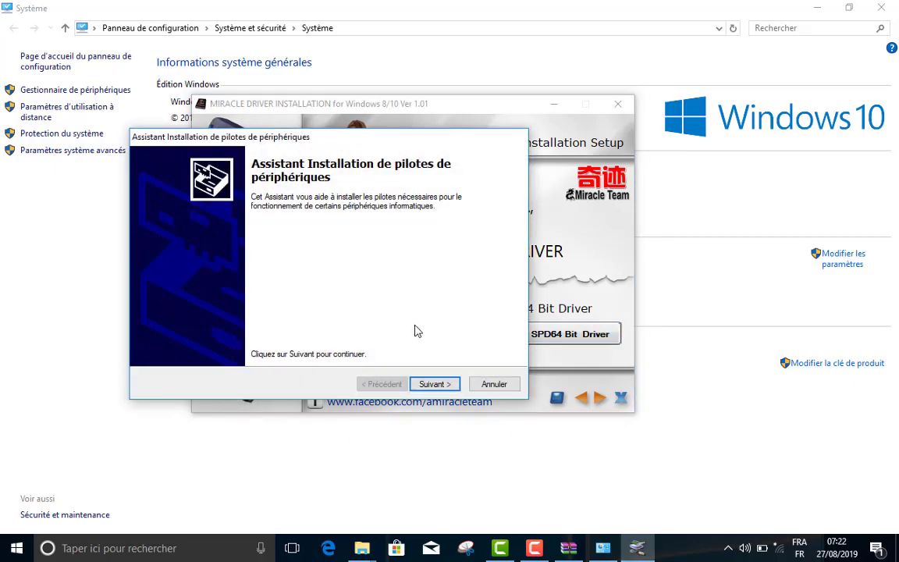
click(428, 388)
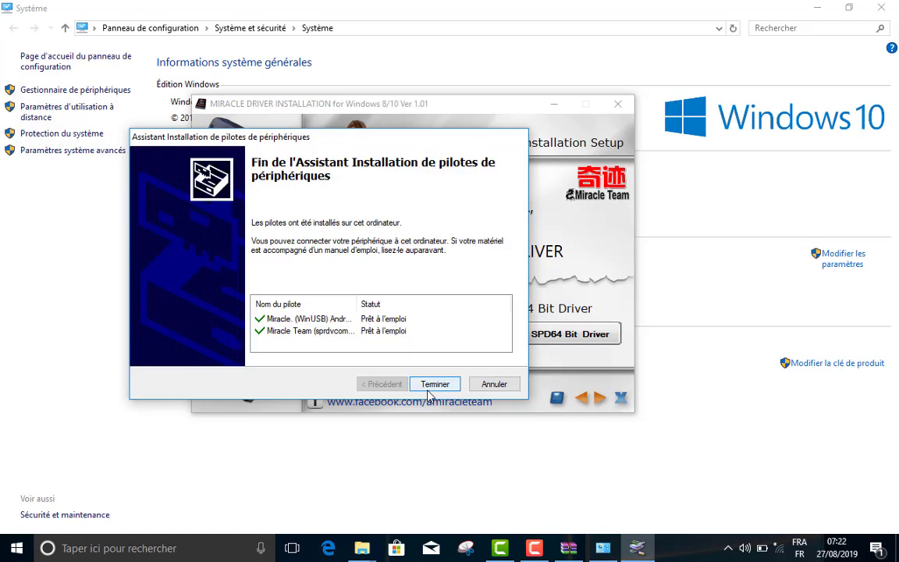
click(258, 332)
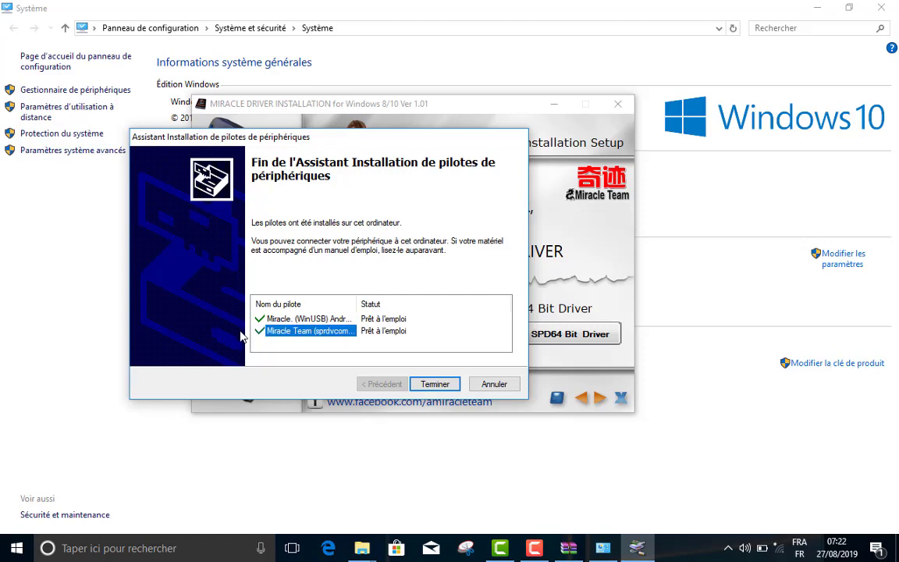
click(437, 383)
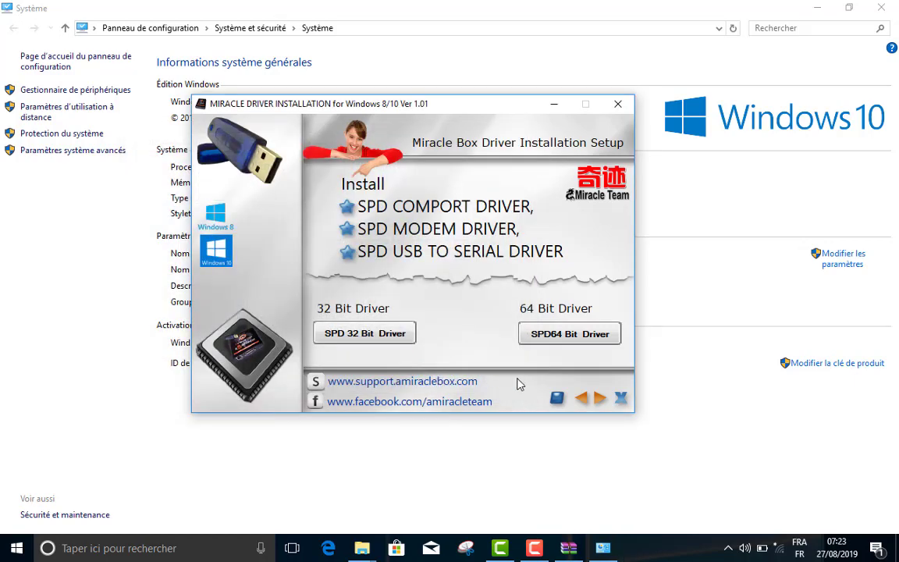
click(555, 399)
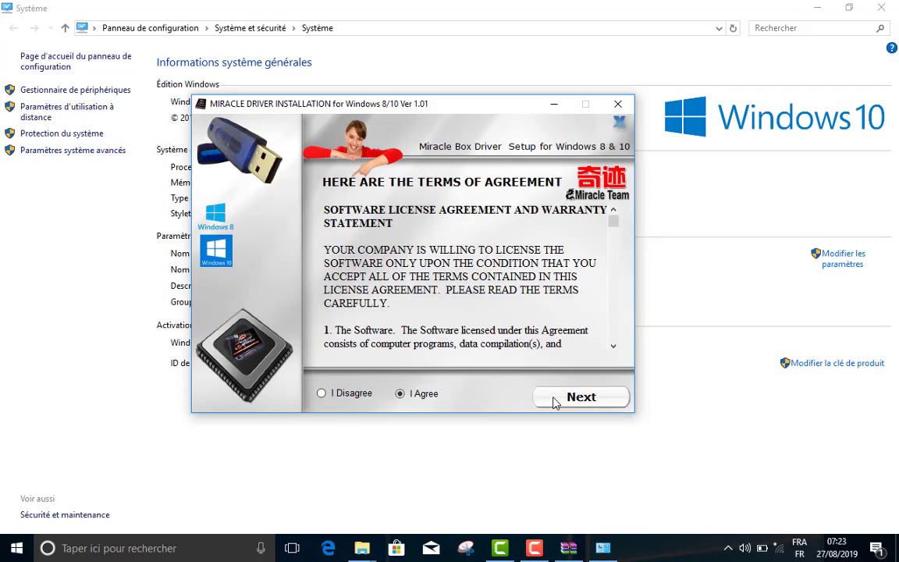
click(568, 399)
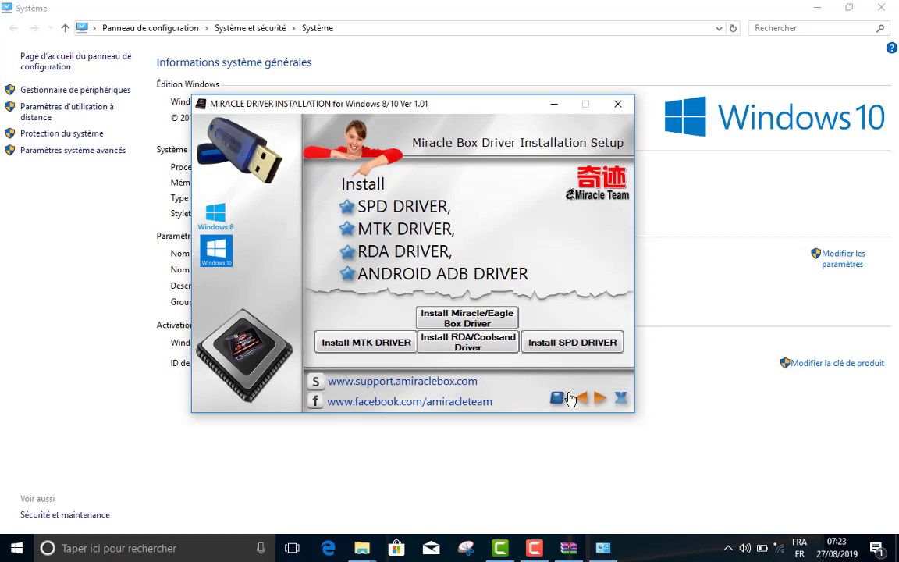
click(464, 348)
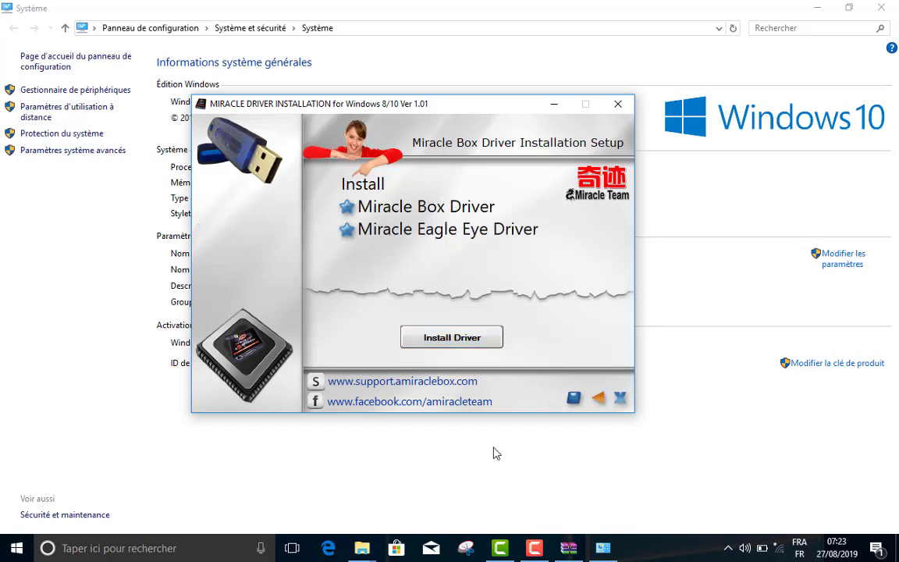
click(451, 337)
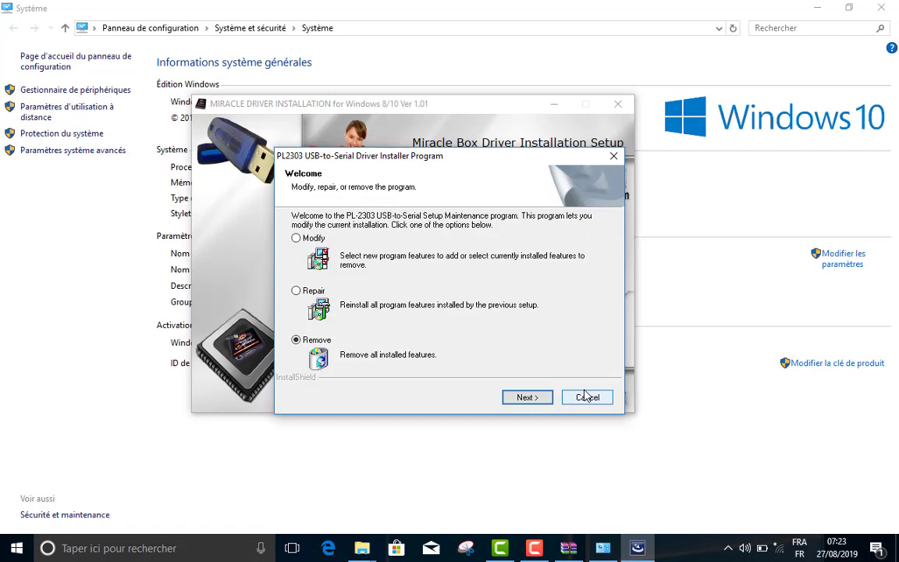
click(585, 396)
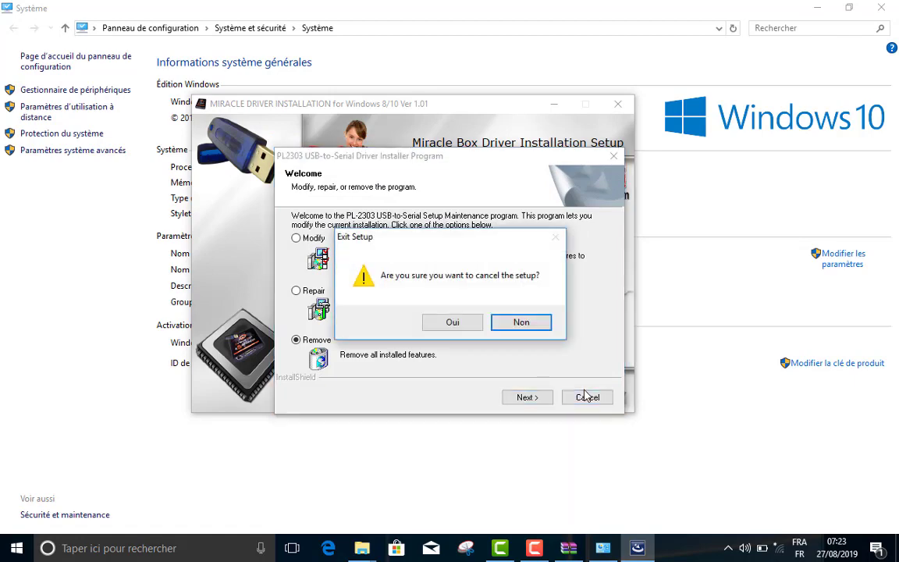
click(476, 326)
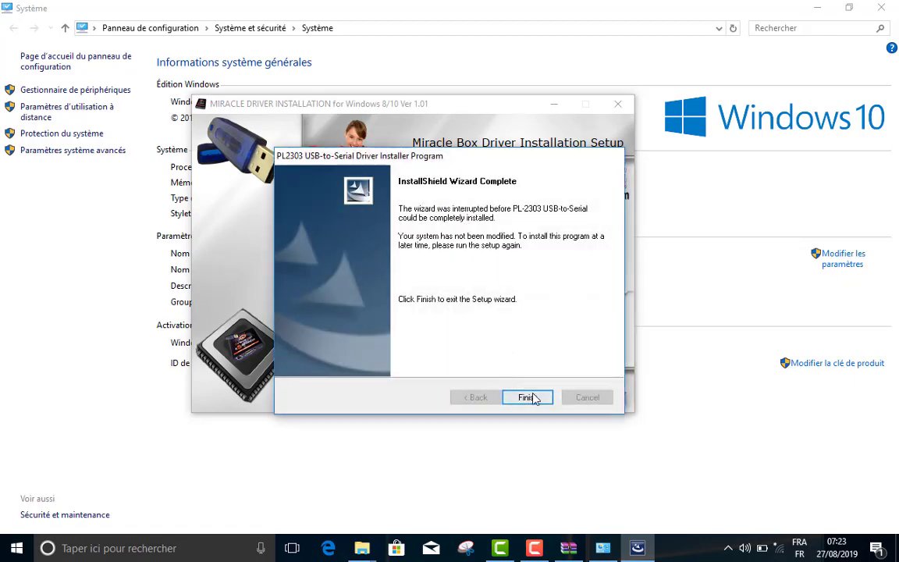
click(531, 397)
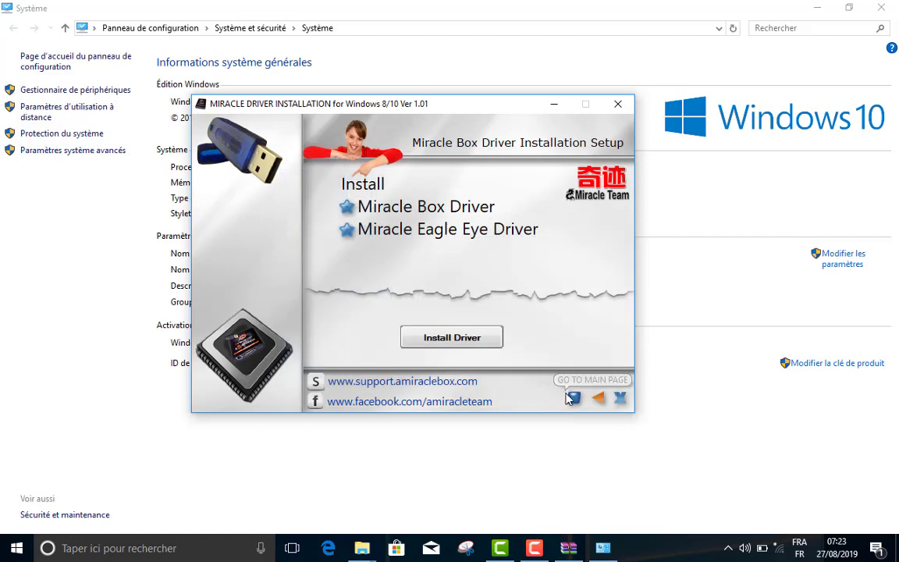
click(498, 340)
click(575, 398)
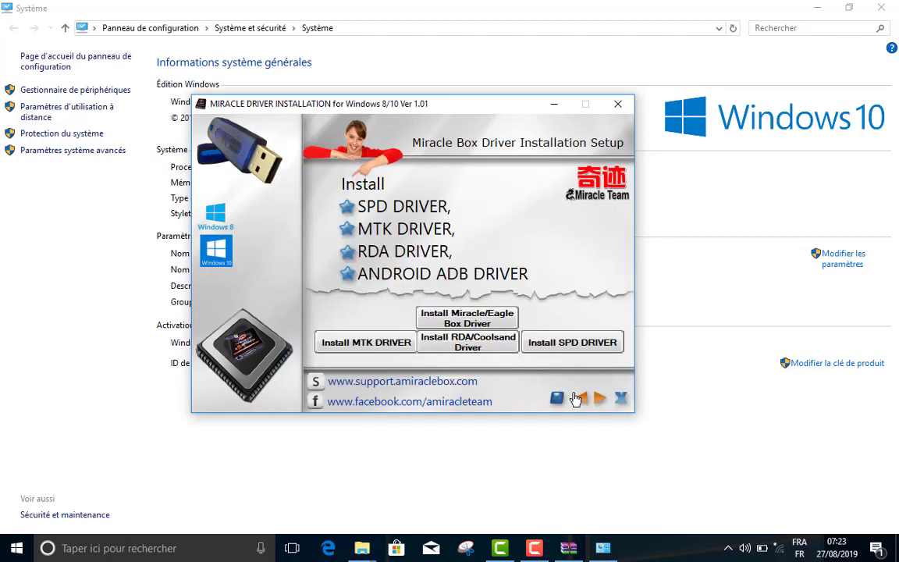
- Install the 64-bit MTK VCOM driver and finish the device driver wizard
click(374, 344)
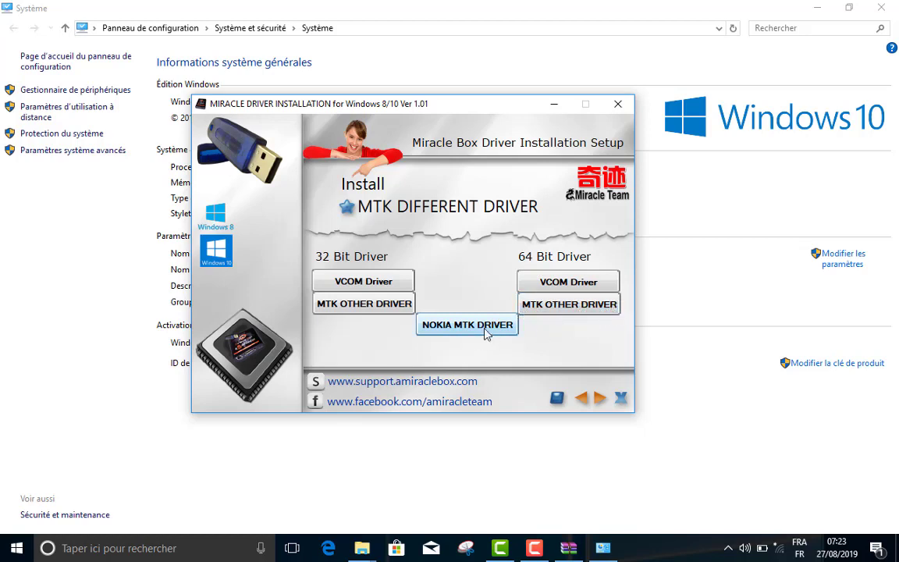
click(552, 282)
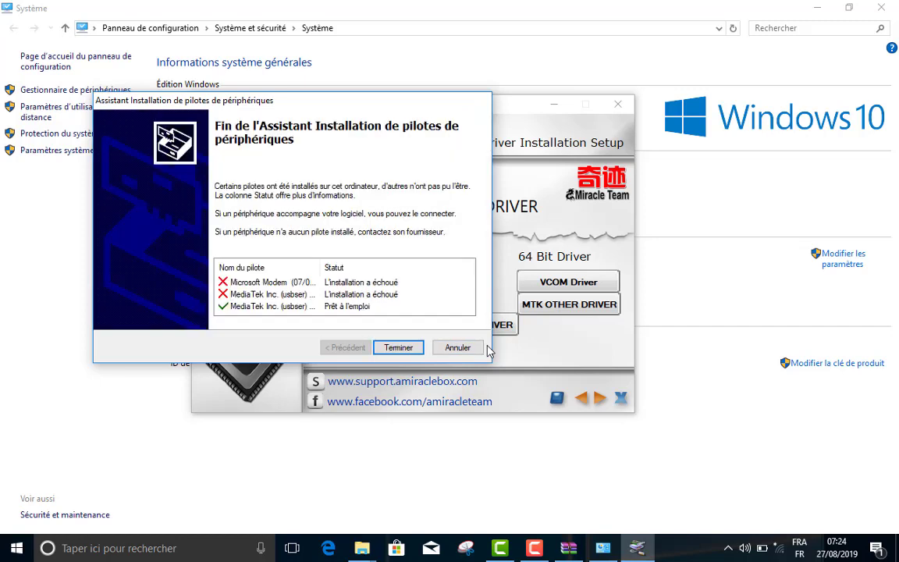
click(240, 297)
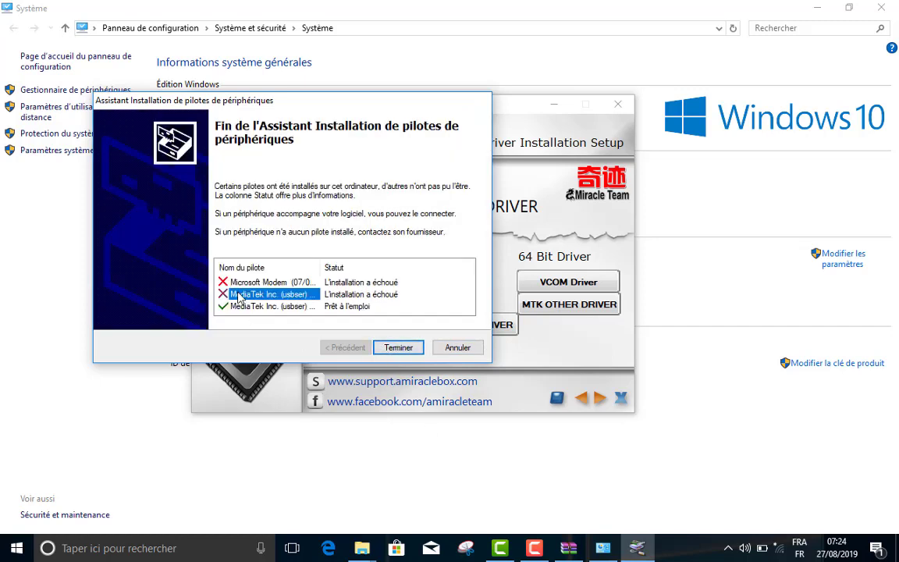
click(399, 348)
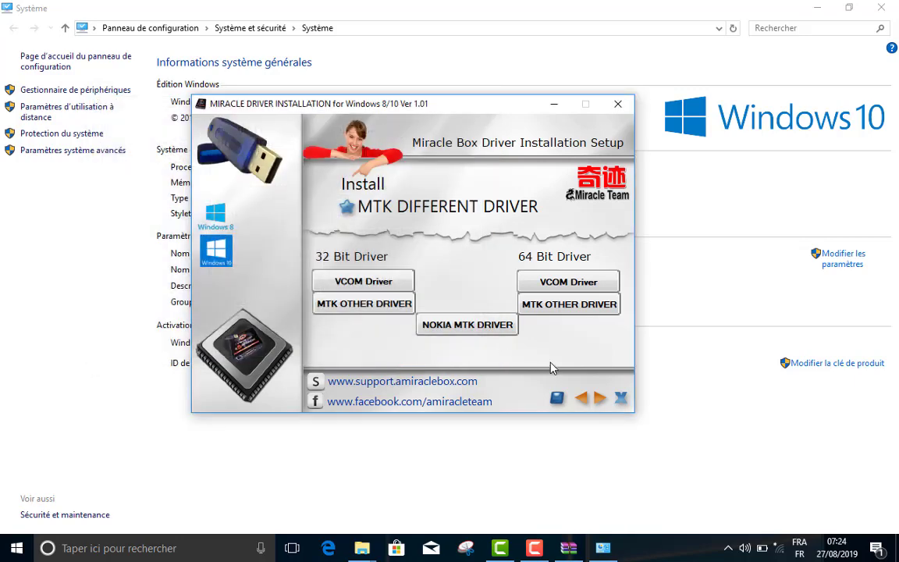
- Close the Miracle driver installer, the system information window and the Ce PC file window
click(617, 105)
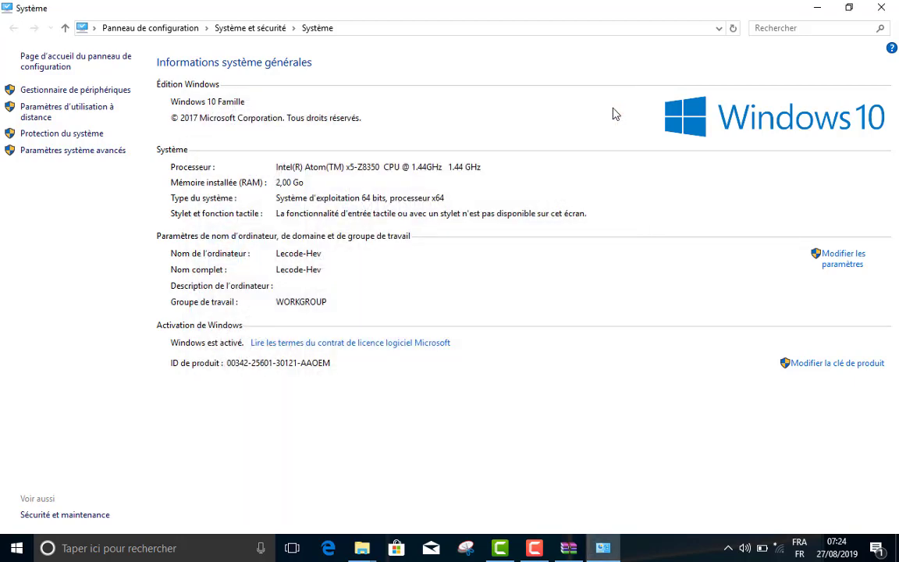
click(883, 7)
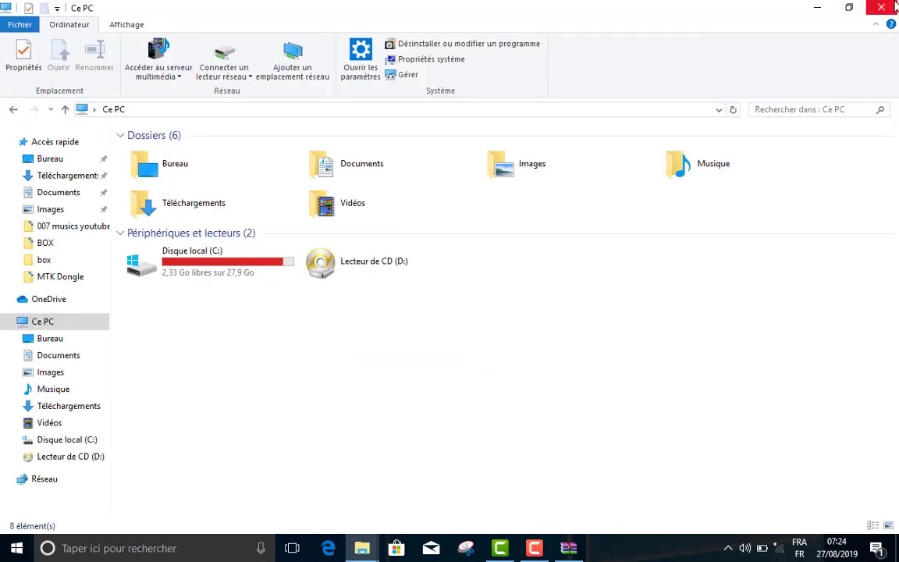
click(881, 7)
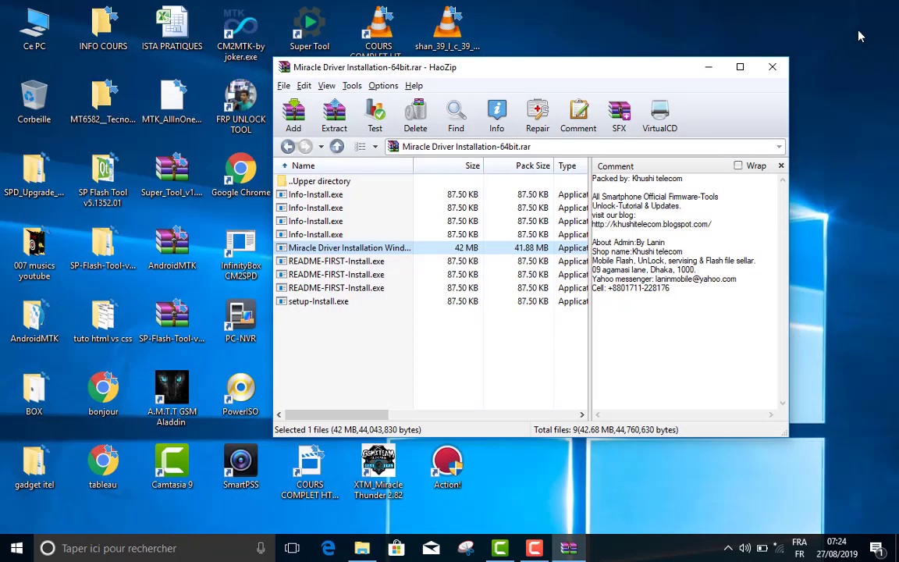
- Close the driver archive and open the Aladdin caja tools folder inside the Aladdin0 archive from the BOX folder
click(774, 68)
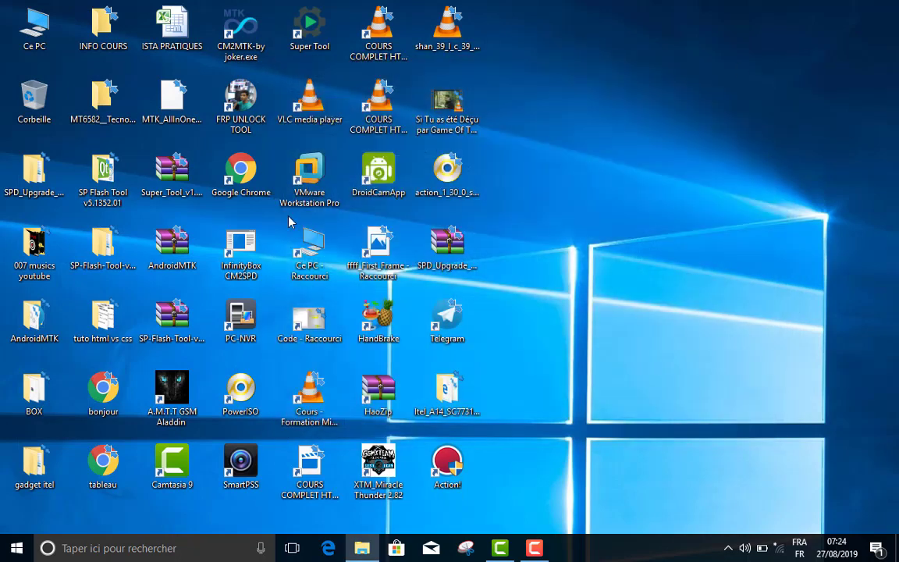
double_click(34, 390)
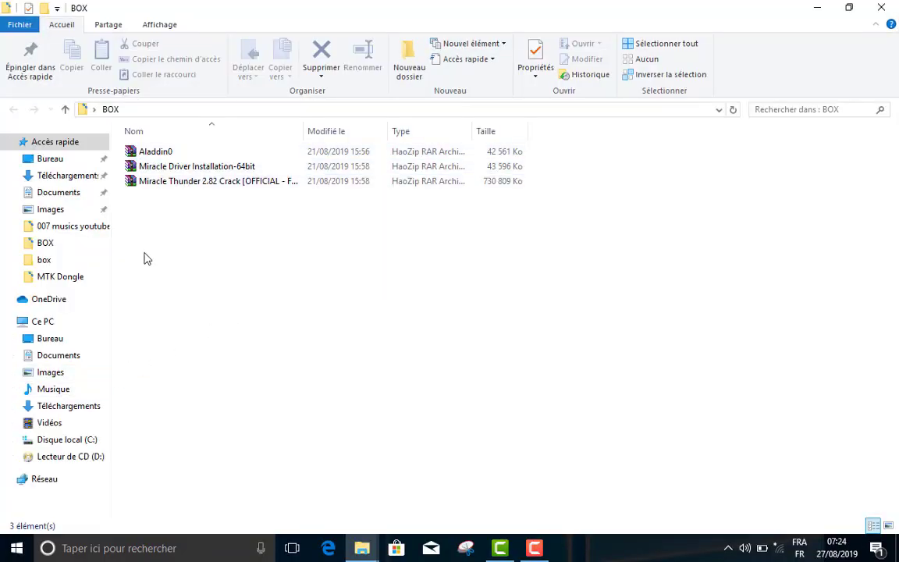
click(152, 154)
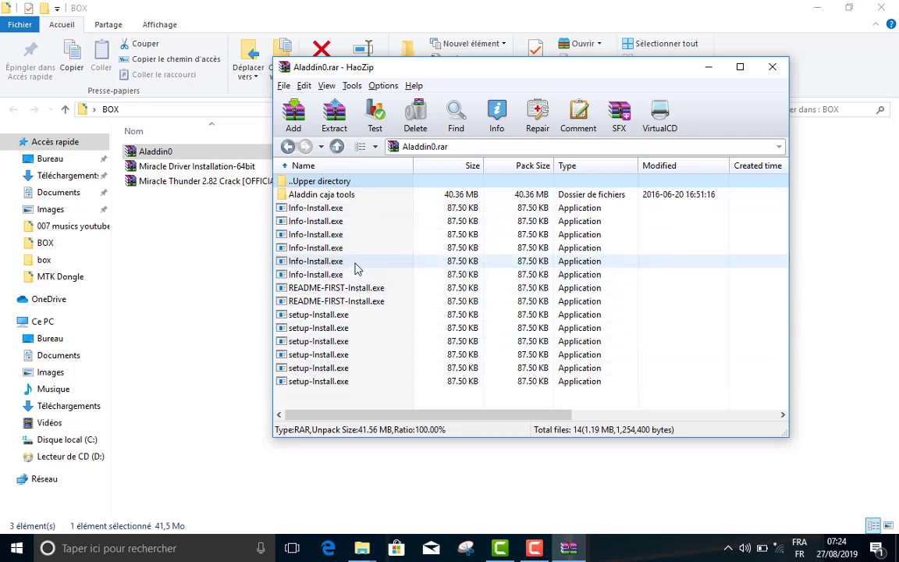
double_click(301, 195)
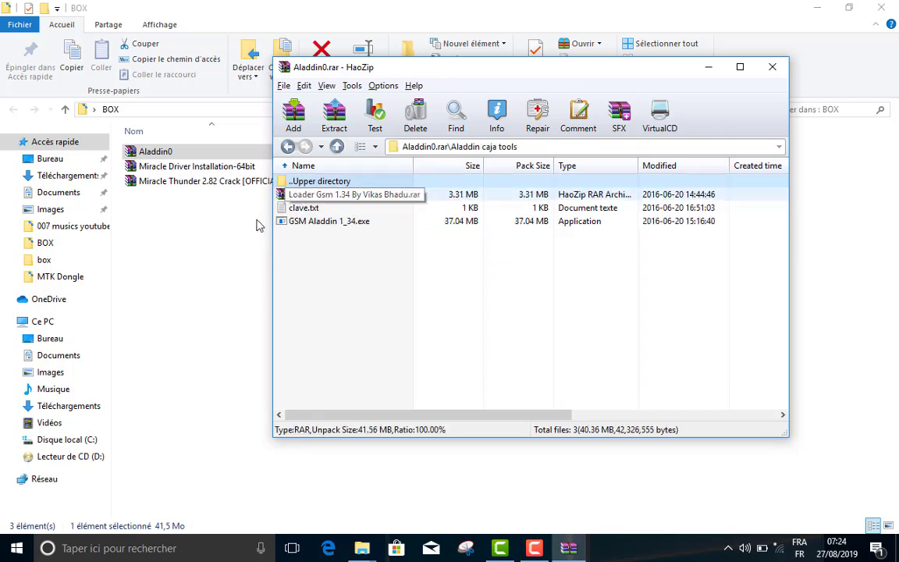
- Launch GSM Aladdin 1_34.exe from the archive, replacing all existing extracted files
double_click(322, 223)
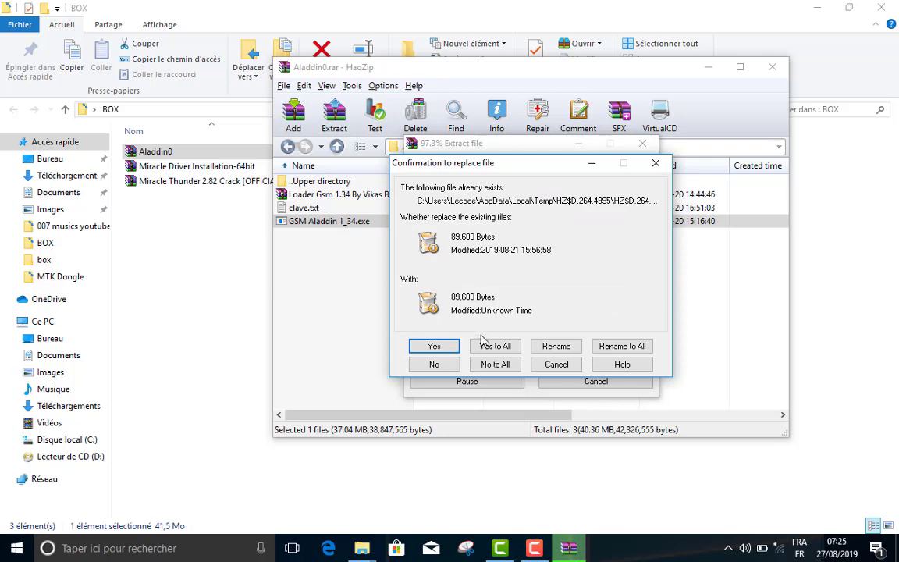
click(514, 351)
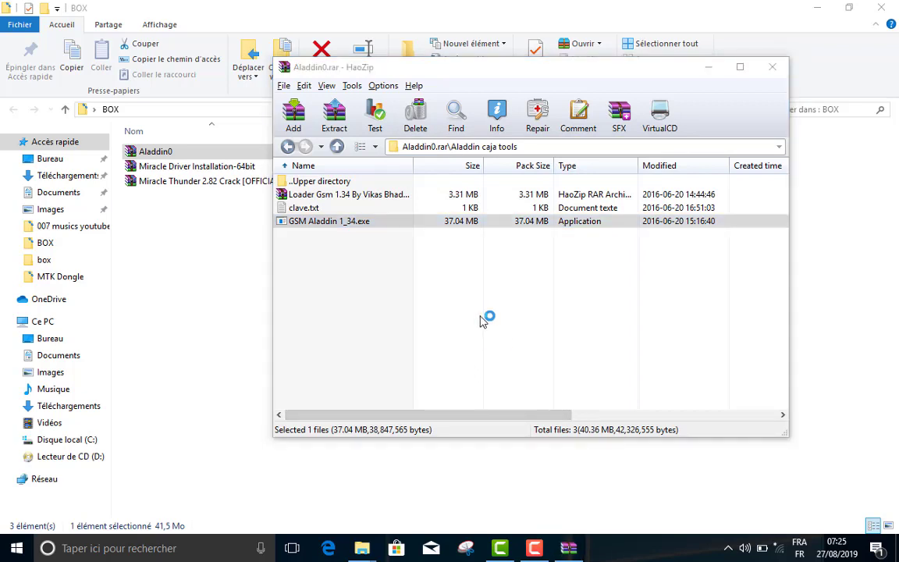
double_click(310, 224)
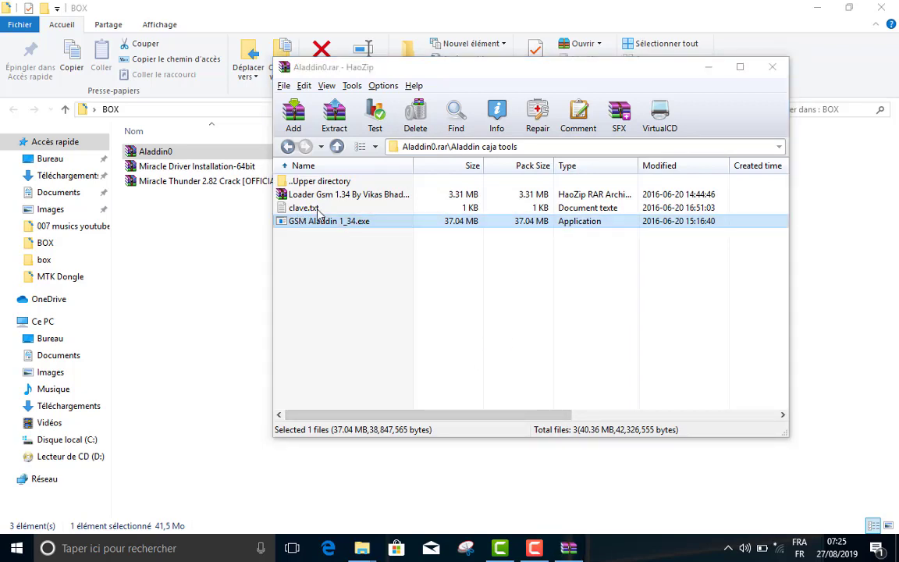
- Open clave.txt from the archive and copy the installation password it contains
double_click(315, 207)
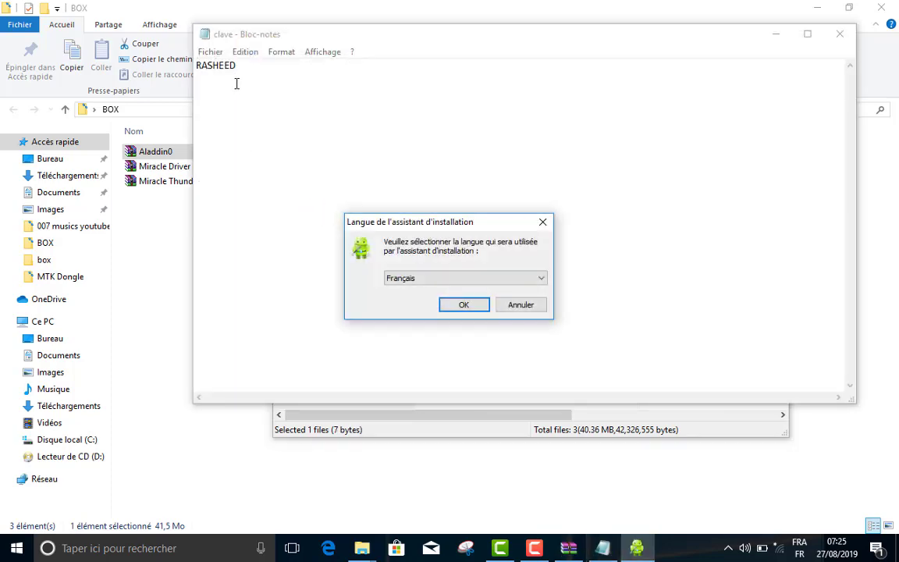
drag(237, 69, 195, 67)
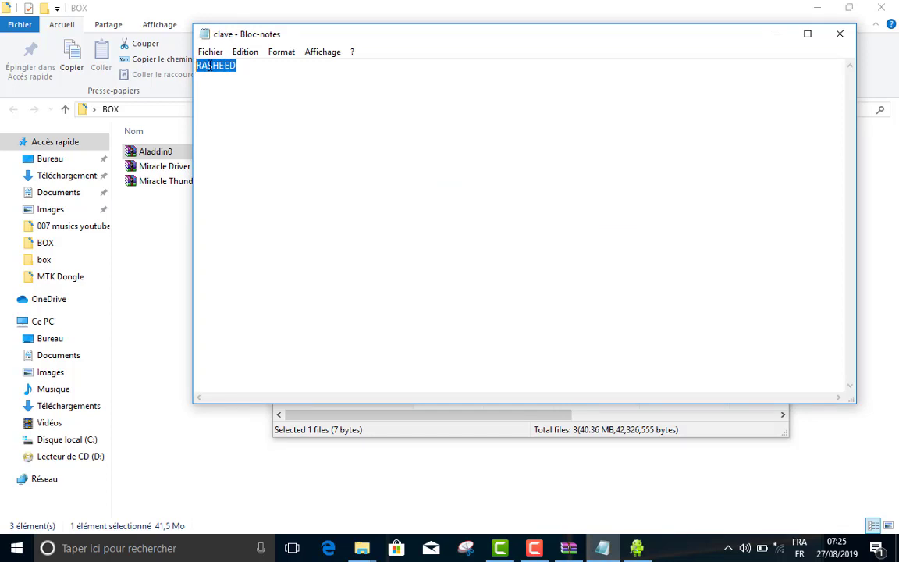
right_click(209, 65)
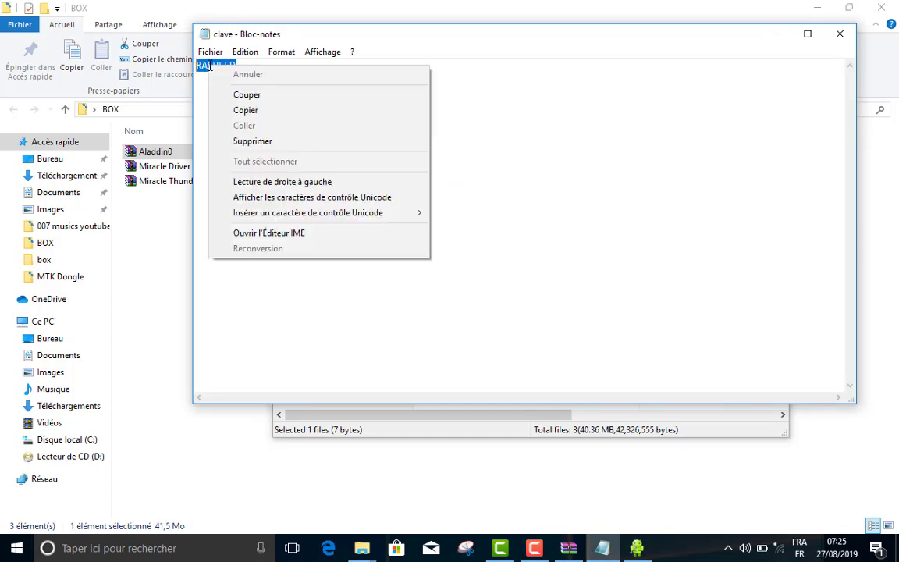
click(262, 114)
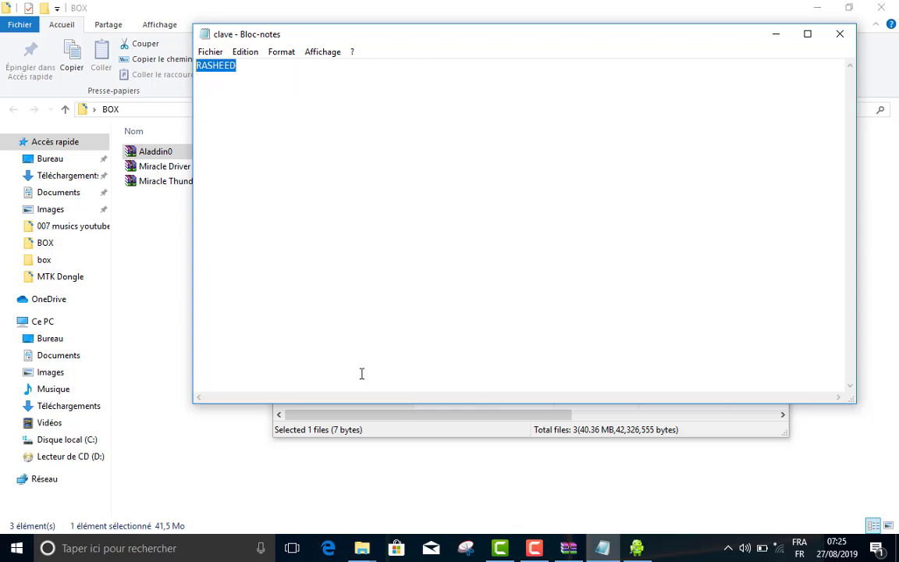
- Bring up the GSM Aladdin installer, keep Français as the setup language and accept the licence agreement
click(626, 554)
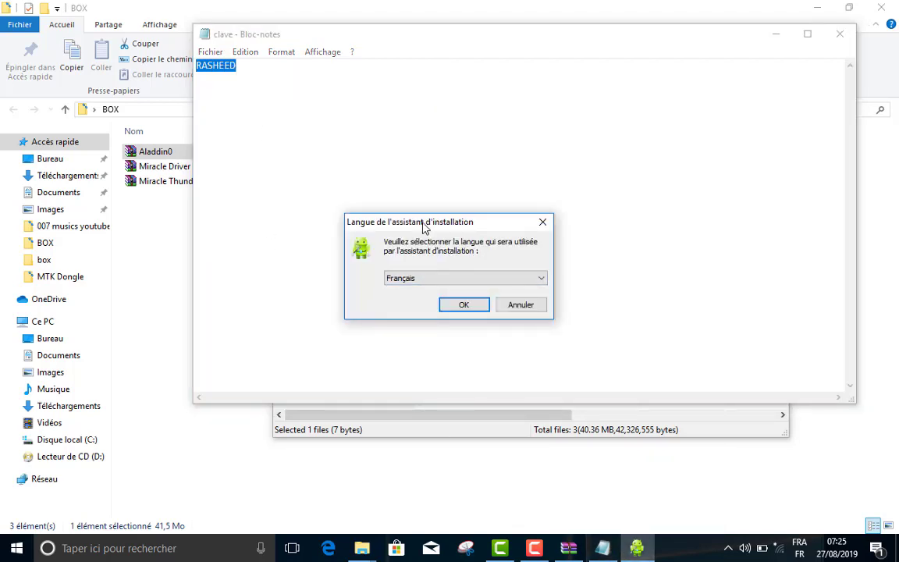
drag(428, 226, 353, 157)
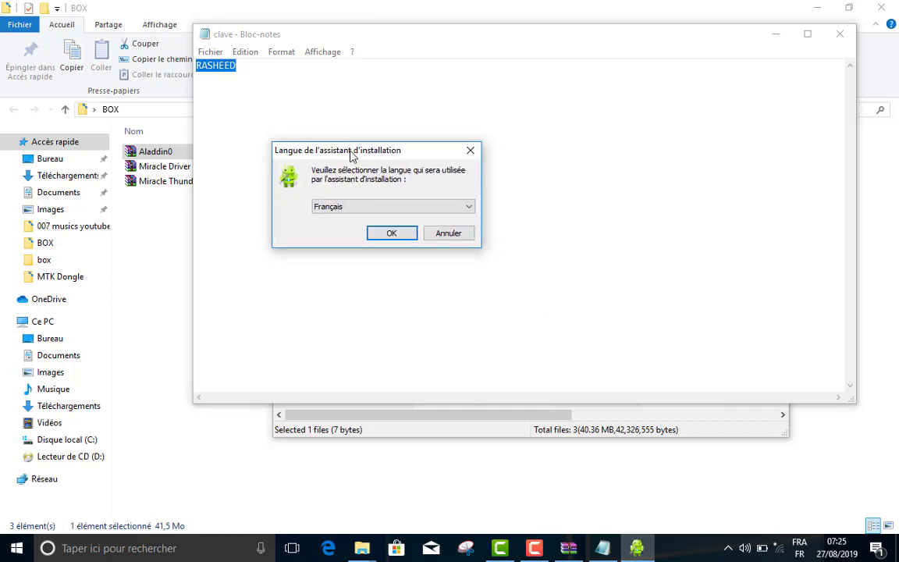
click(341, 209)
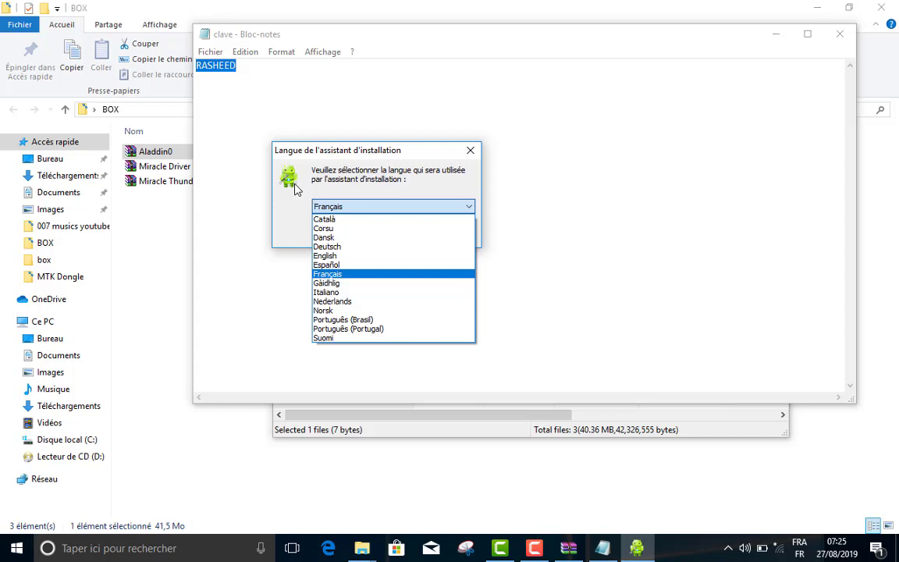
click(308, 195)
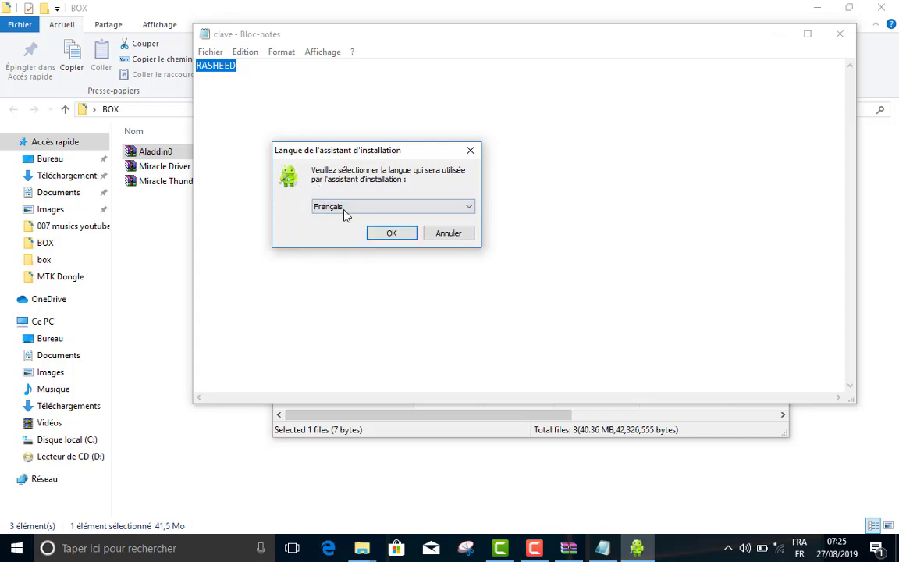
click(390, 233)
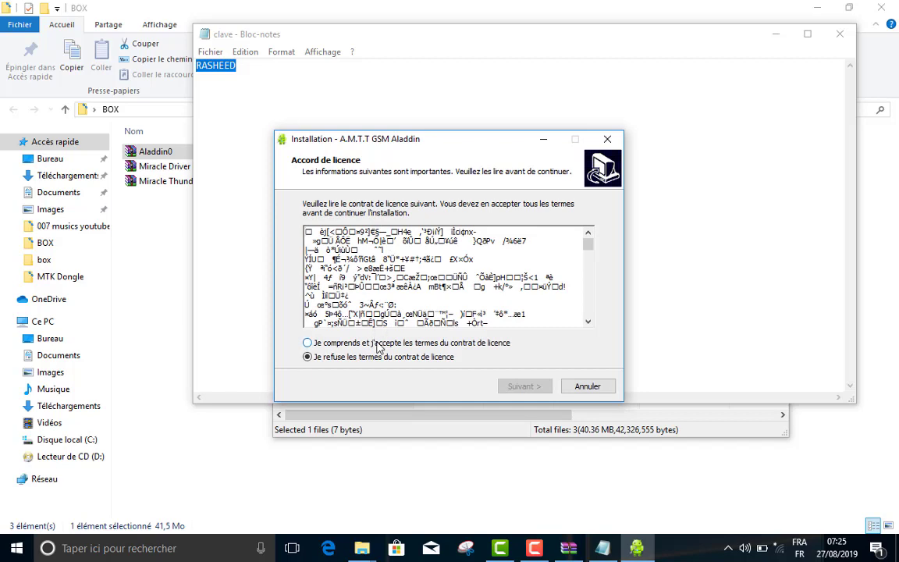
click(377, 346)
click(518, 391)
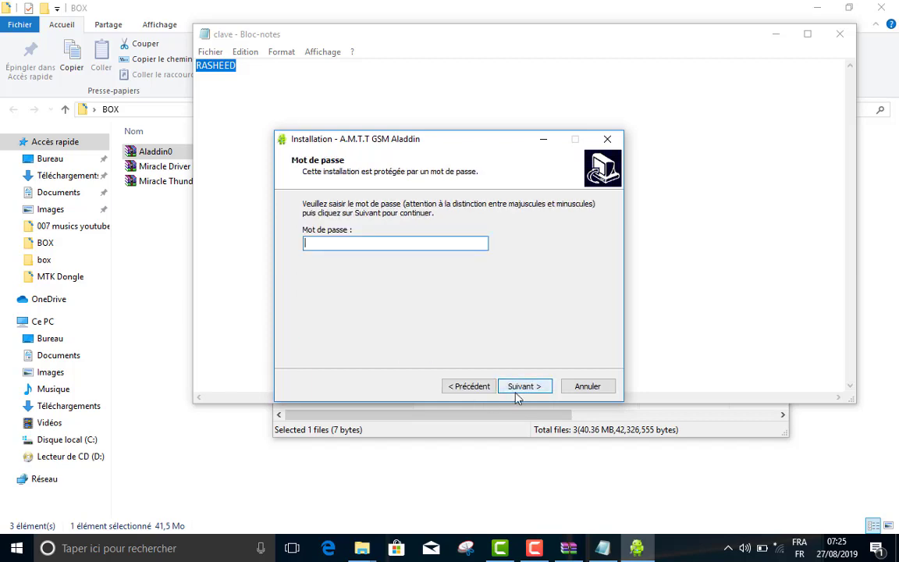
- Paste the installation password and install A.M.T.T GSM Aladdin with a desktop icon
click(399, 245)
key(ctrl+v)
key(Return)
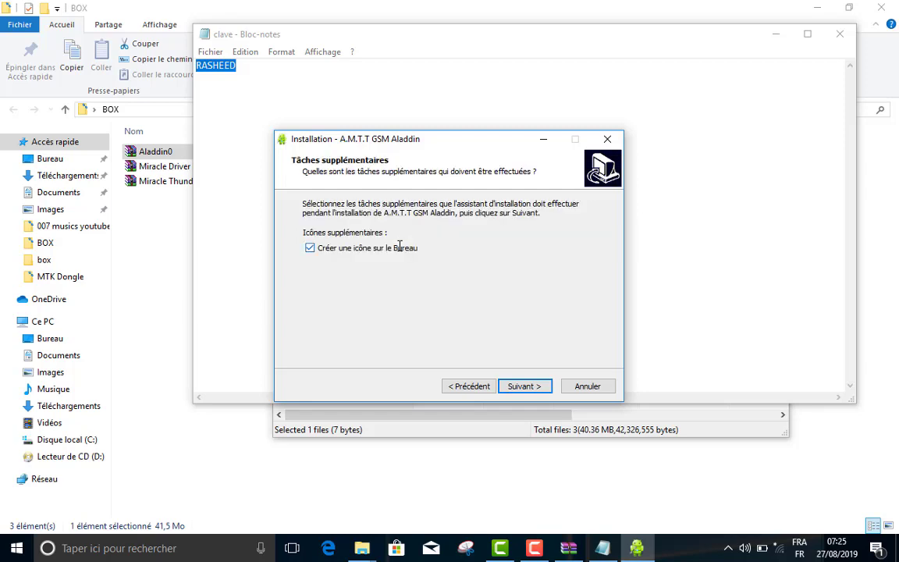
key(Return)
key(Return)
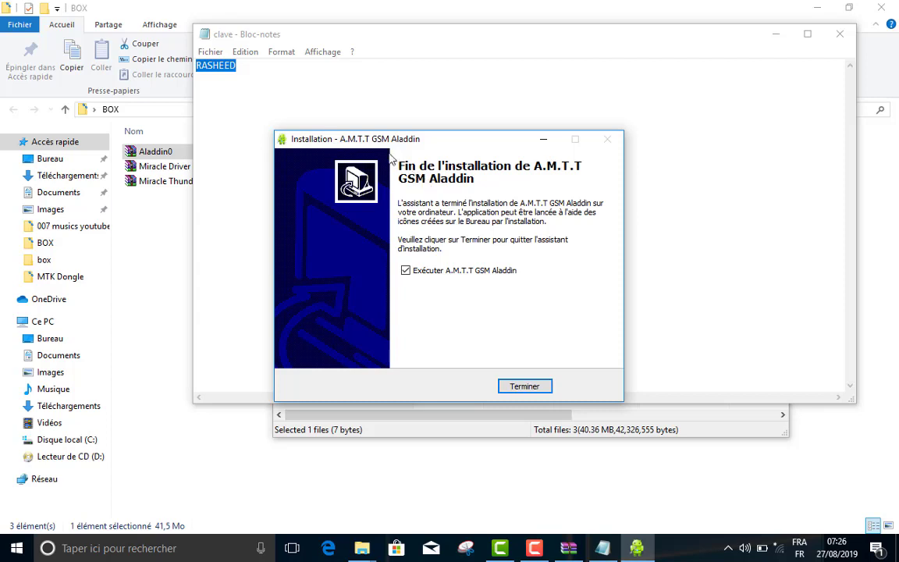
- Finish the setup wizard with Exécuter A.M.T.T GSM Aladdin enabled, and clear the password note, archive and BOX windows from the desktop
drag(386, 146, 359, 121)
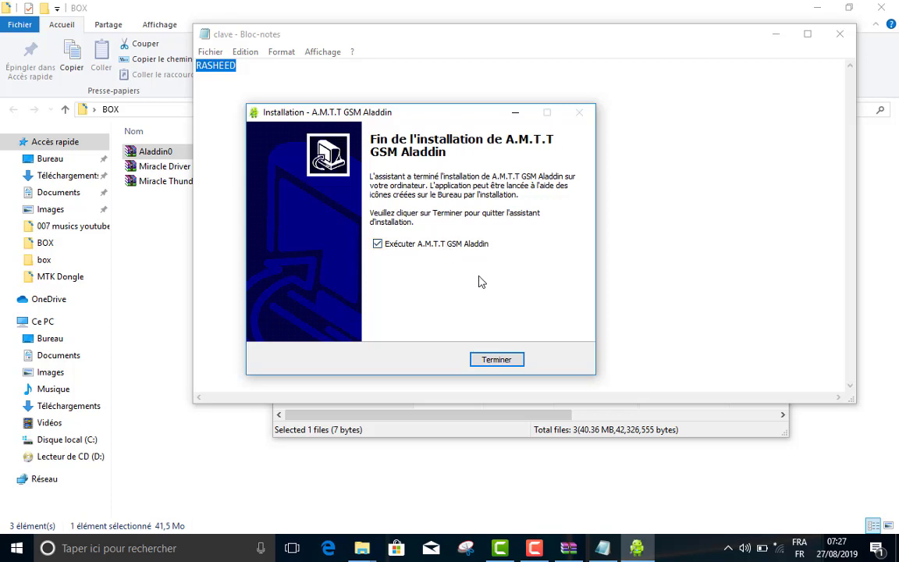
click(496, 361)
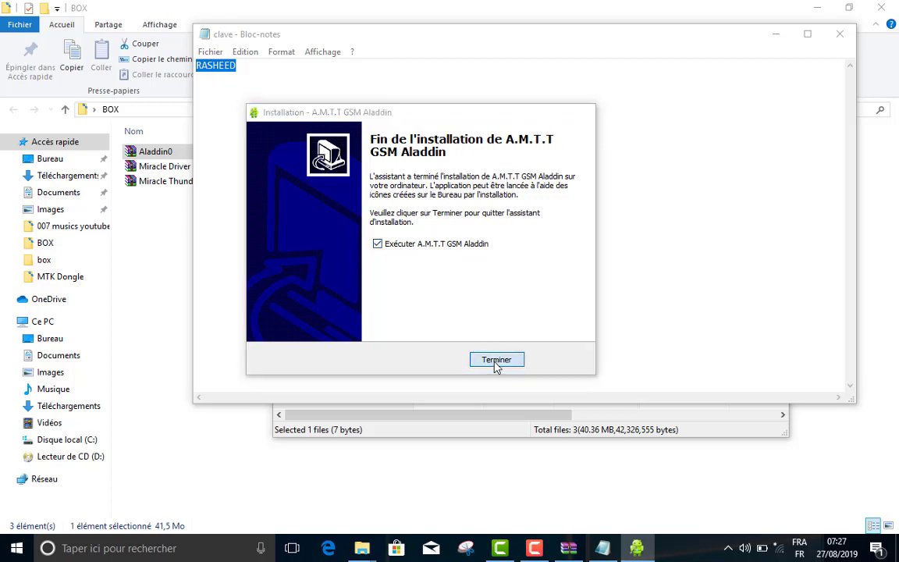
click(839, 33)
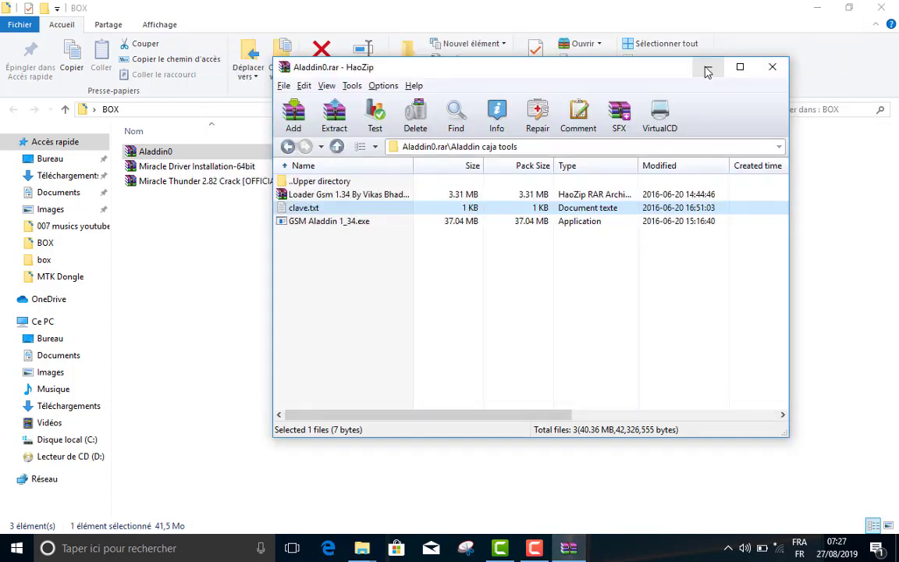
click(770, 68)
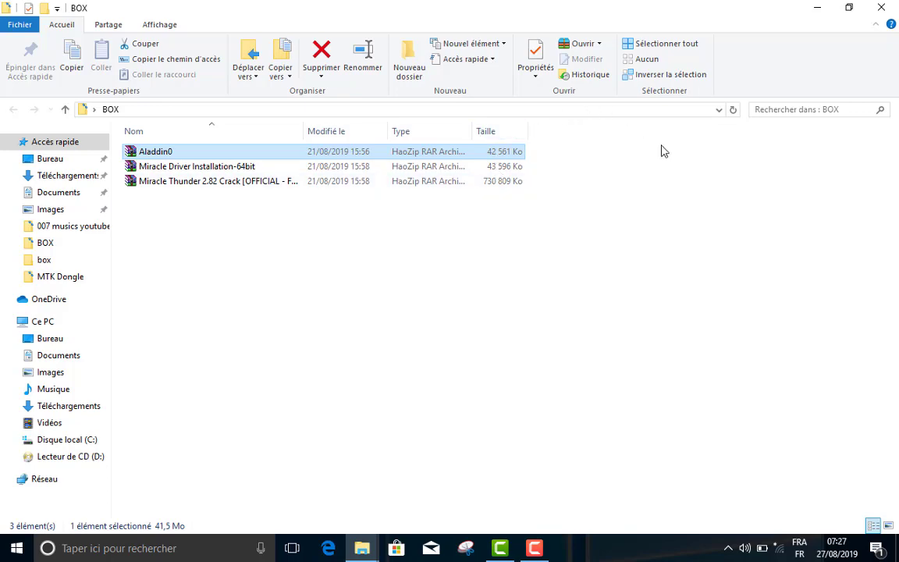
click(817, 7)
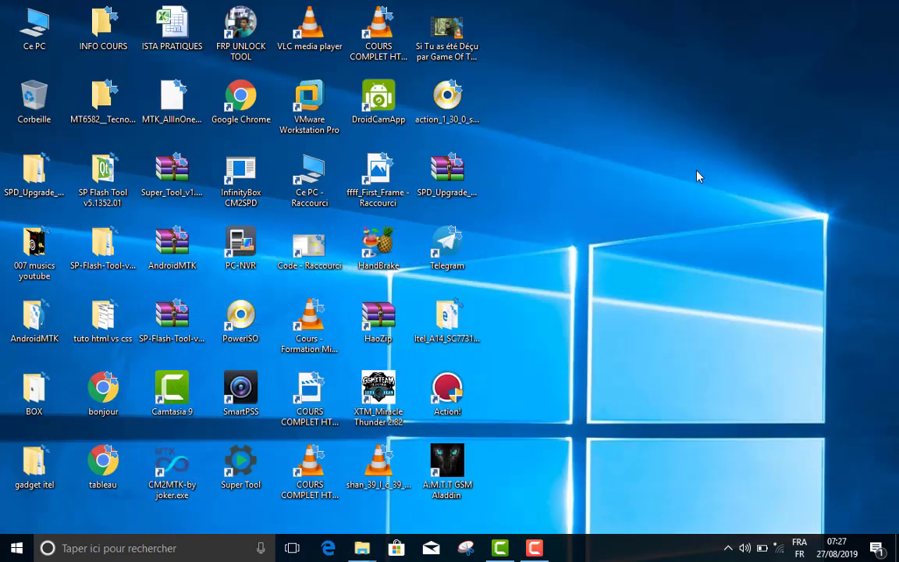
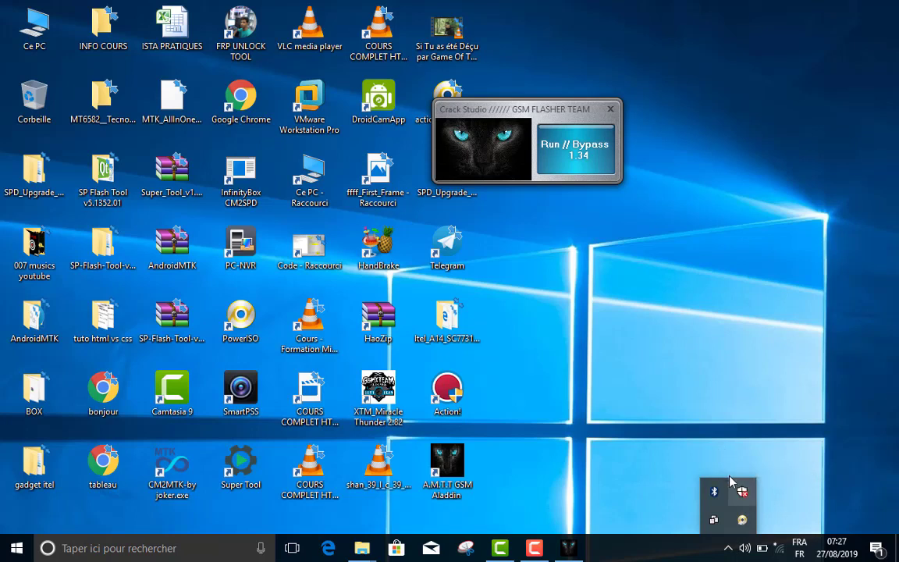
- Open Windows Defender's virus and threat protection settings to check the real-time protection status
click(742, 492)
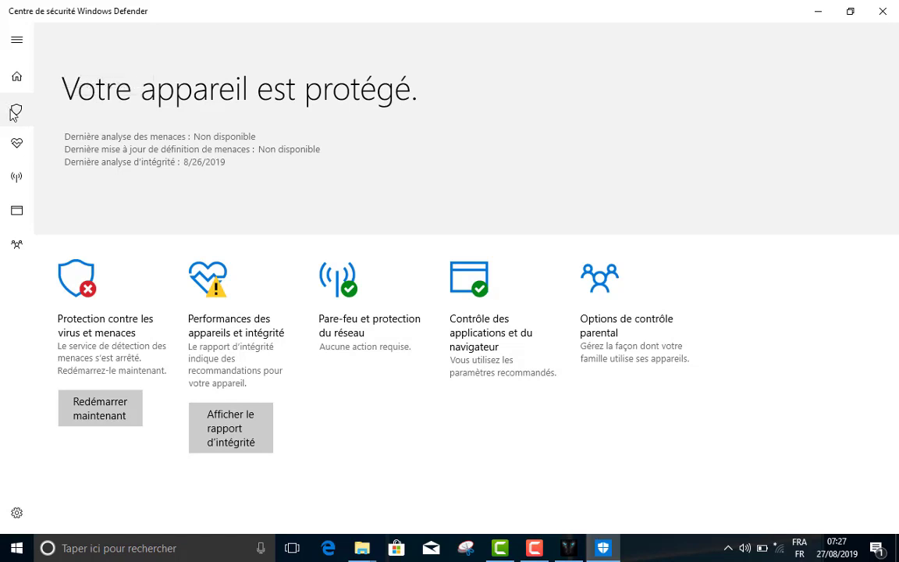
click(13, 110)
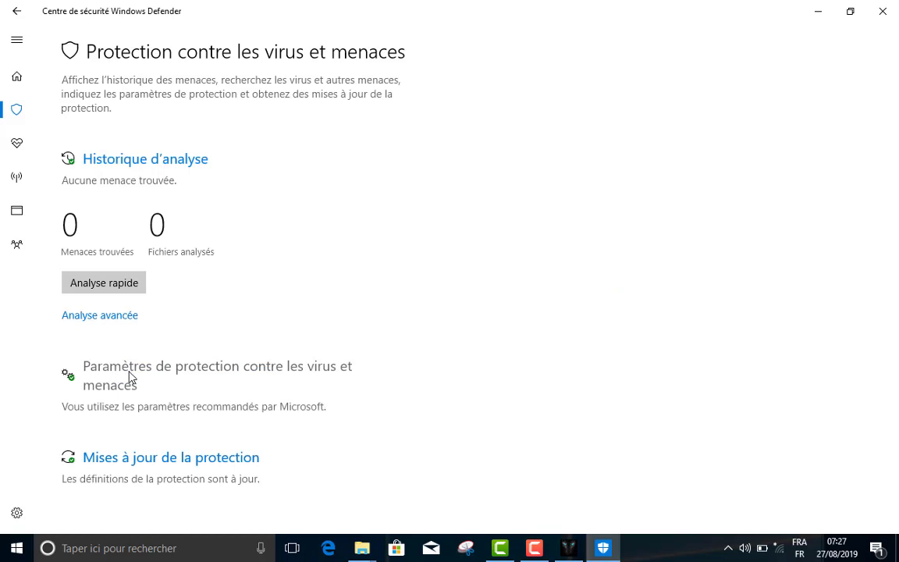
click(130, 376)
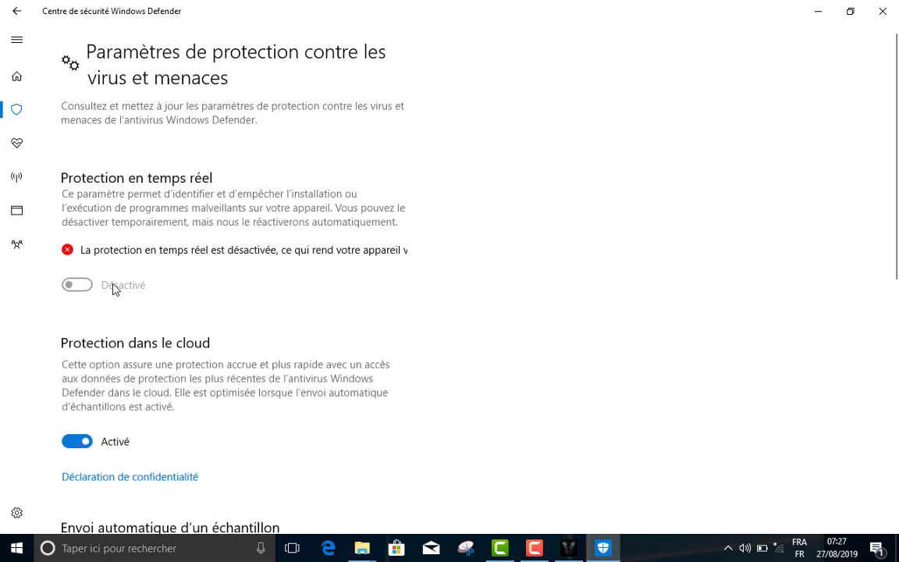
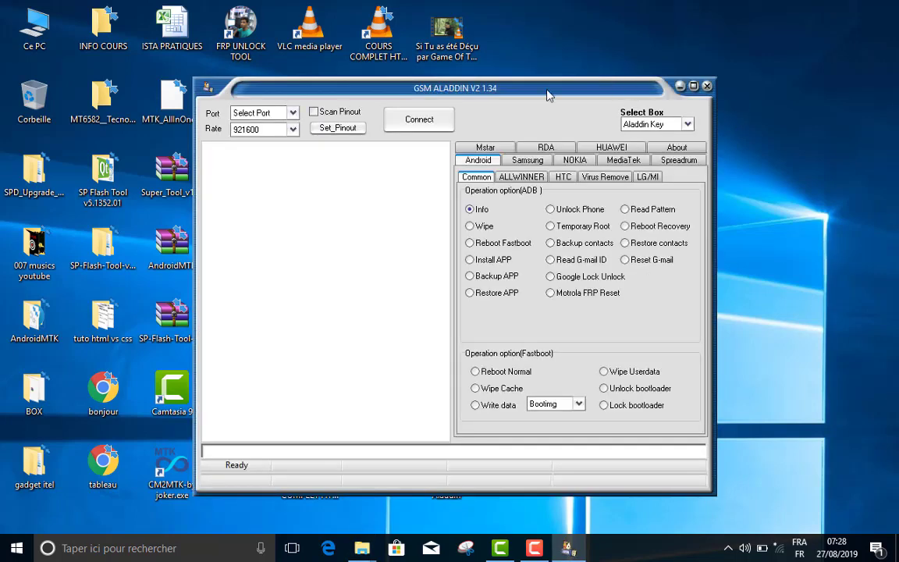
- Try to connect in GSM Aladdin, and look over the Spreadrum boot options and the MediaTek operations
mouse_move(494, 84)
mouse_down()
mouse_move(474, 55)
mouse_move(491, 80)
mouse_move(497, 73)
mouse_up()
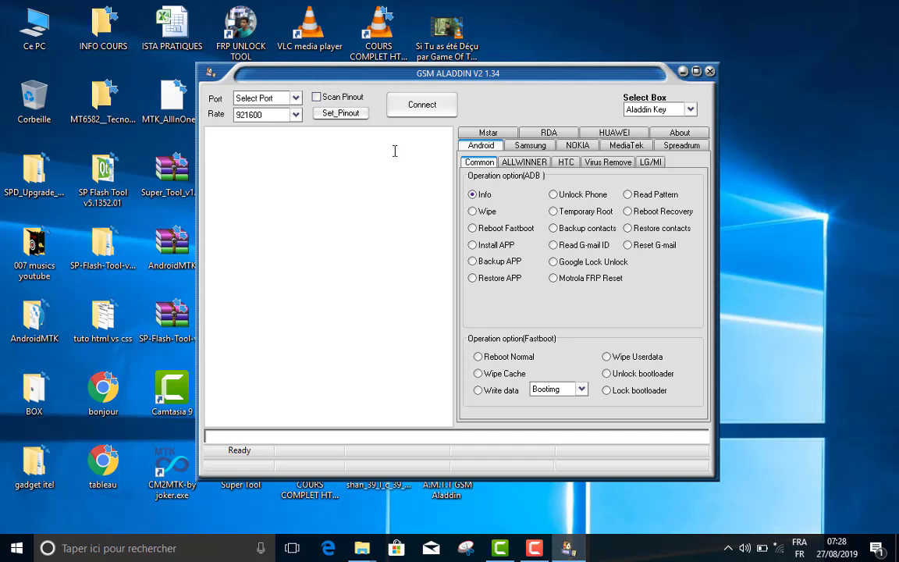
click(415, 110)
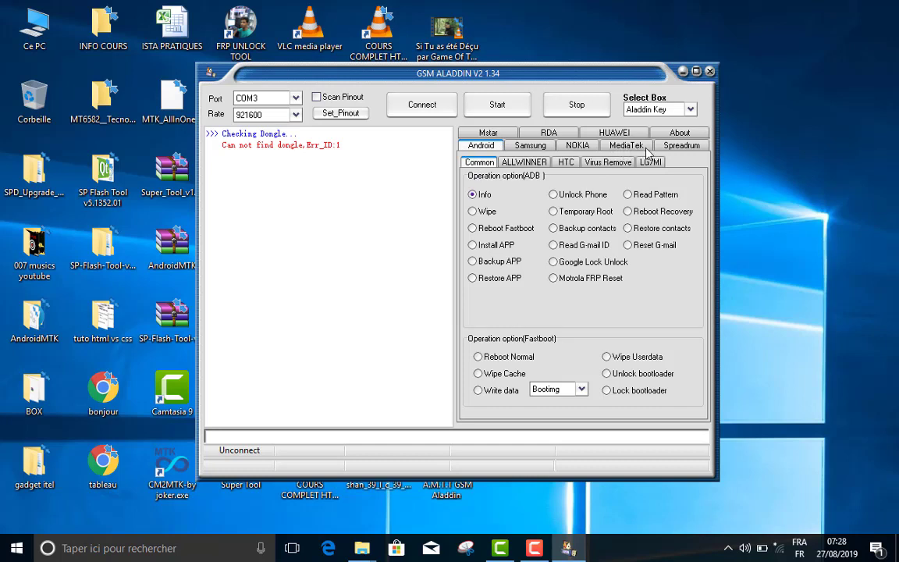
click(681, 147)
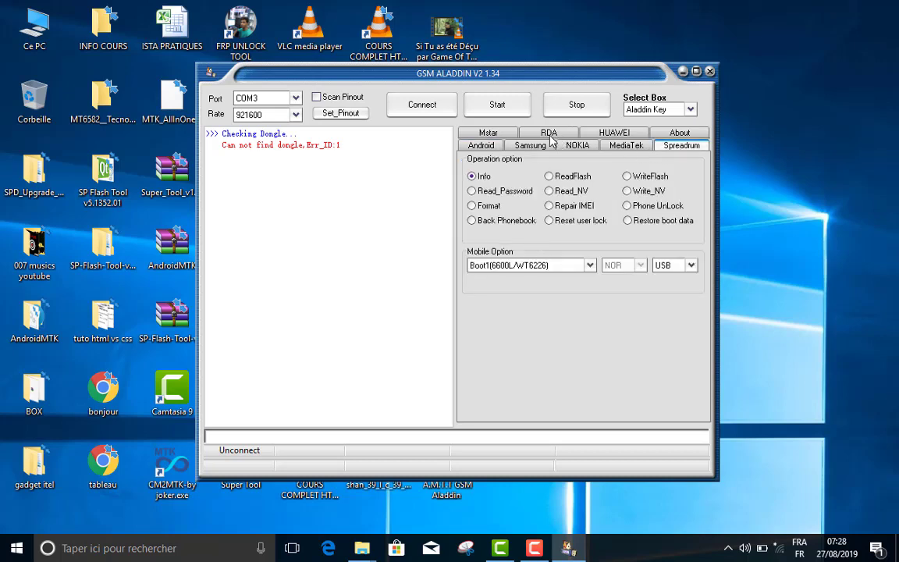
click(568, 265)
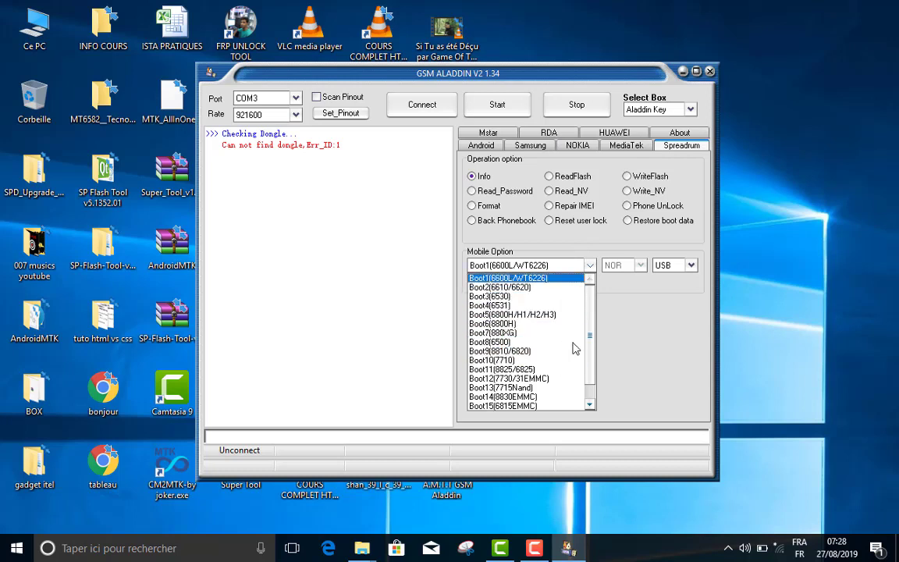
click(621, 148)
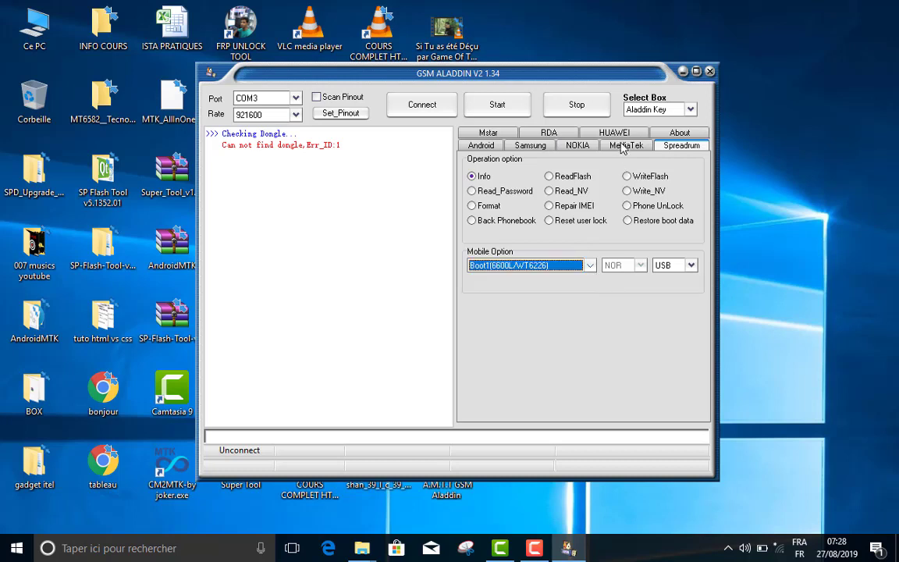
click(626, 145)
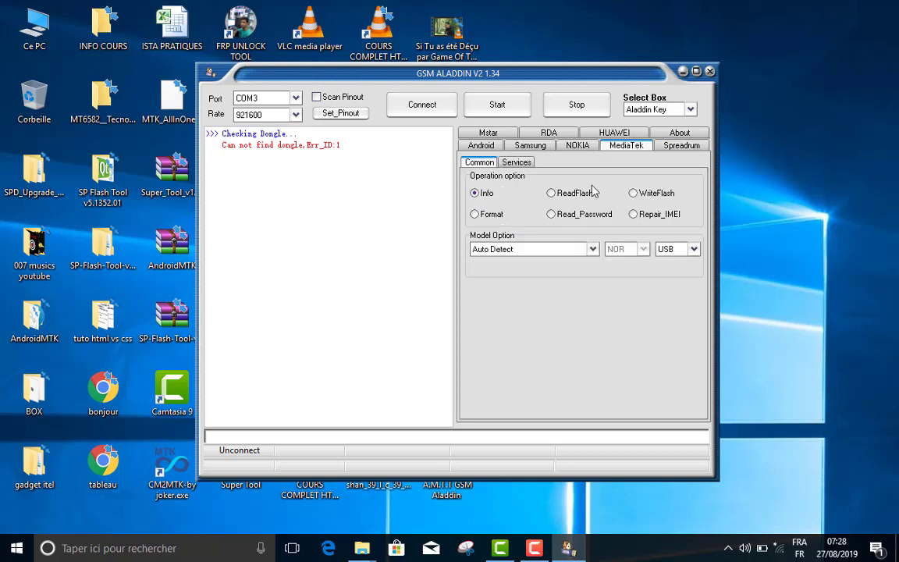
- Look over the MediaTek model options, examine the dongle-check error in the log, and close GSM Aladdin
click(536, 251)
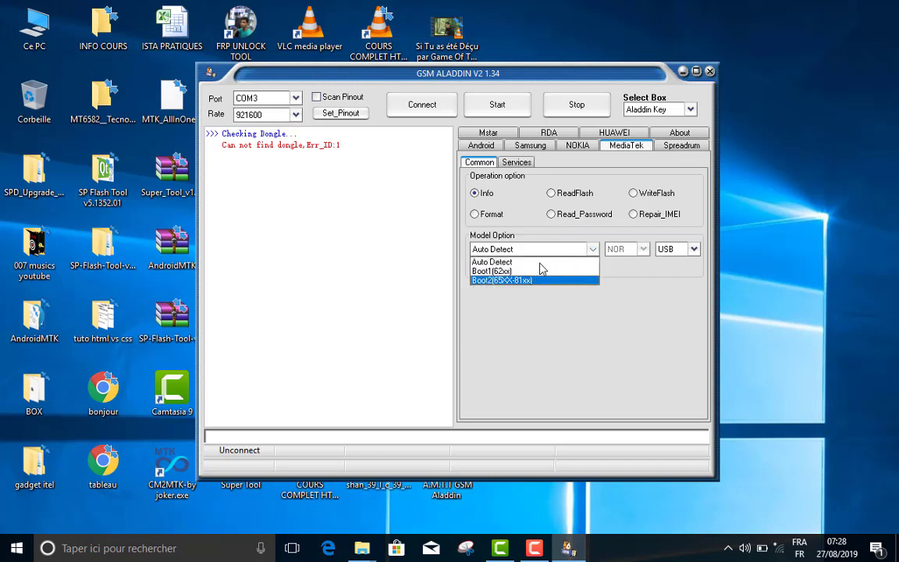
click(451, 241)
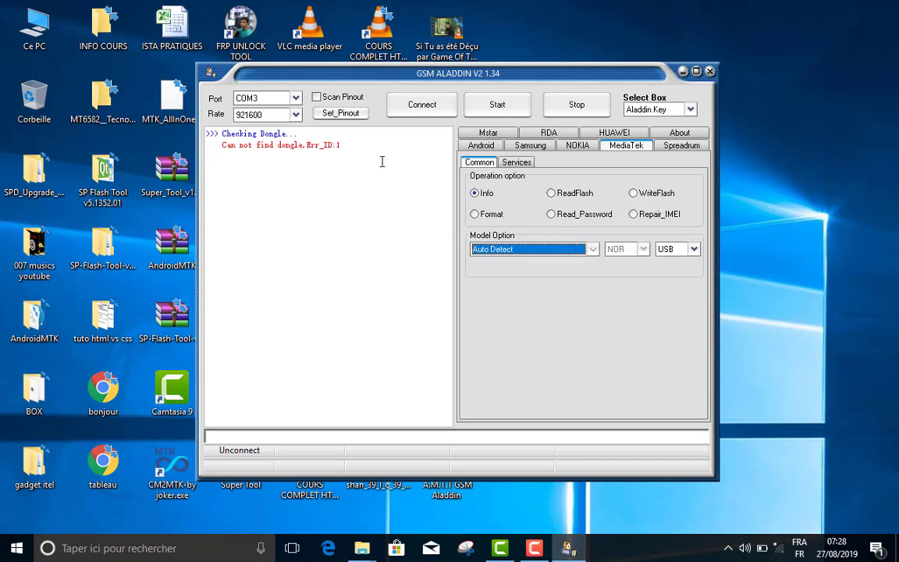
drag(343, 145, 222, 149)
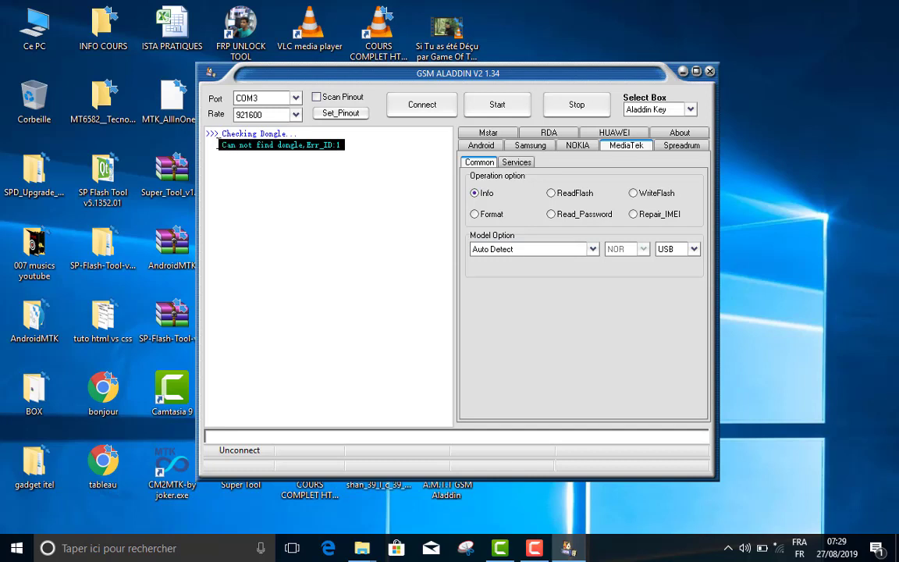
click(275, 145)
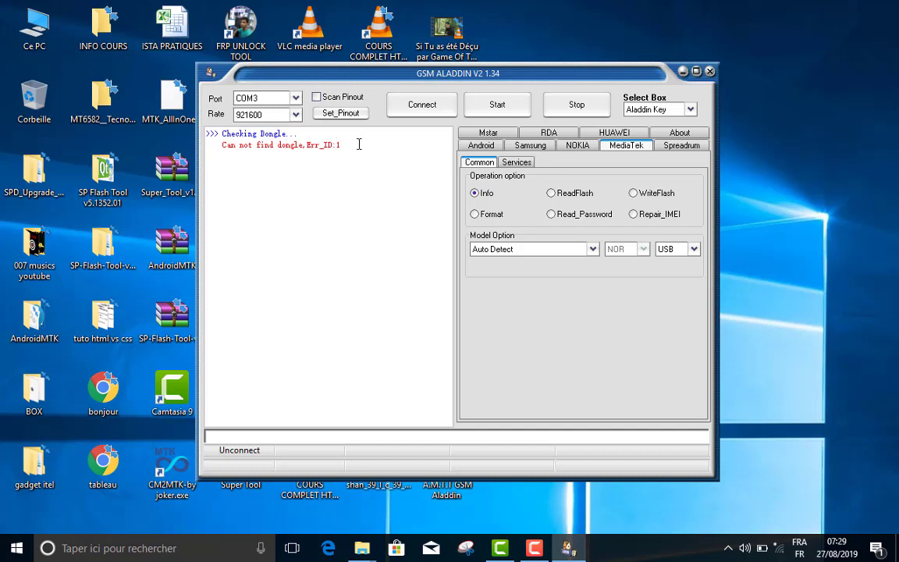
drag(359, 144, 210, 133)
click(212, 136)
drag(363, 152, 202, 125)
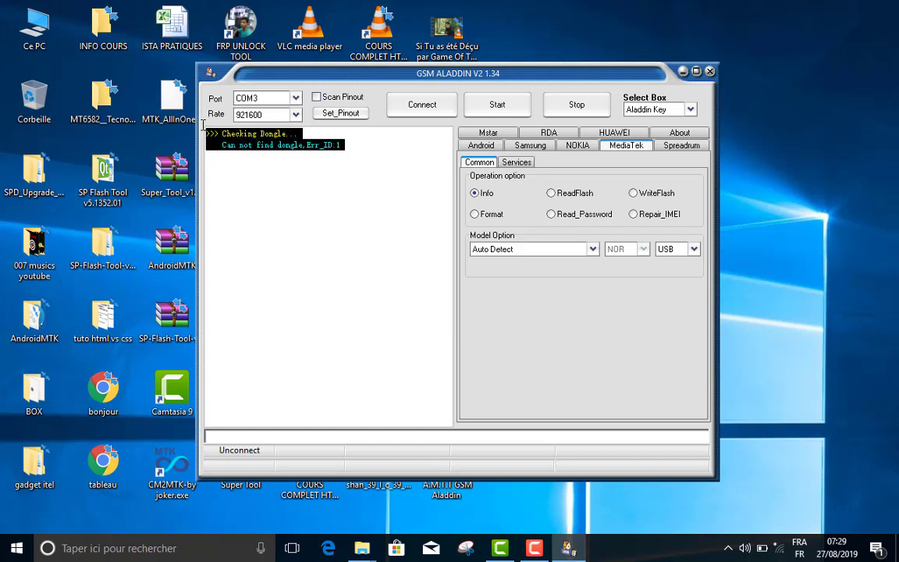
click(294, 175)
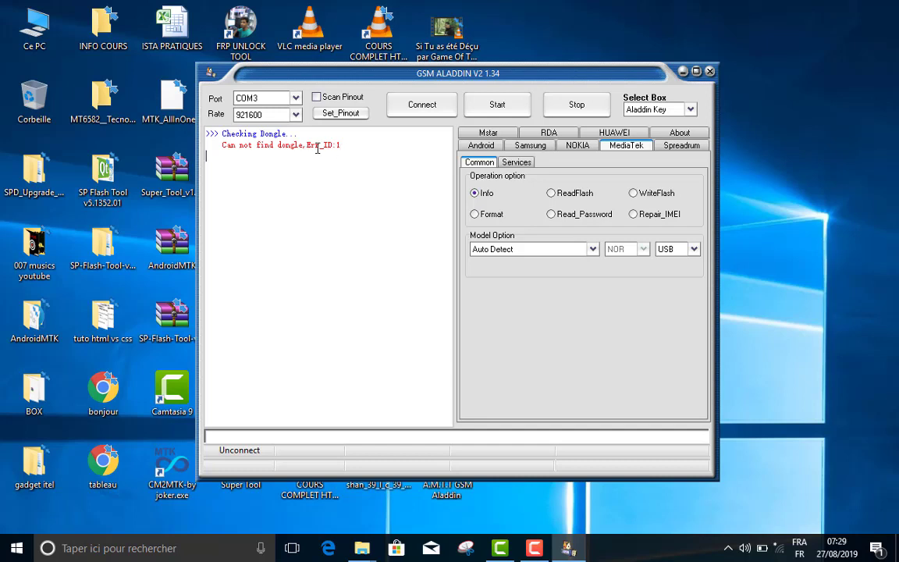
drag(286, 146, 224, 152)
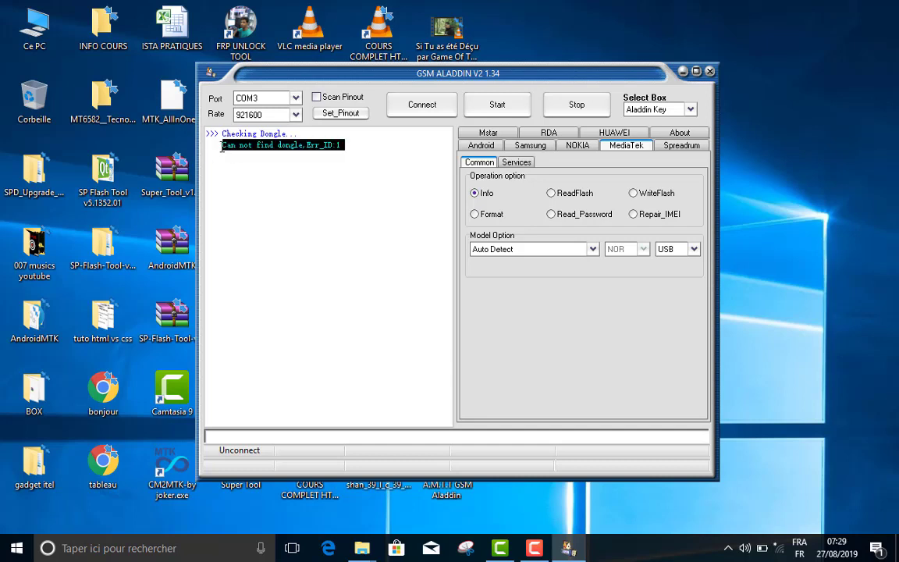
click(221, 150)
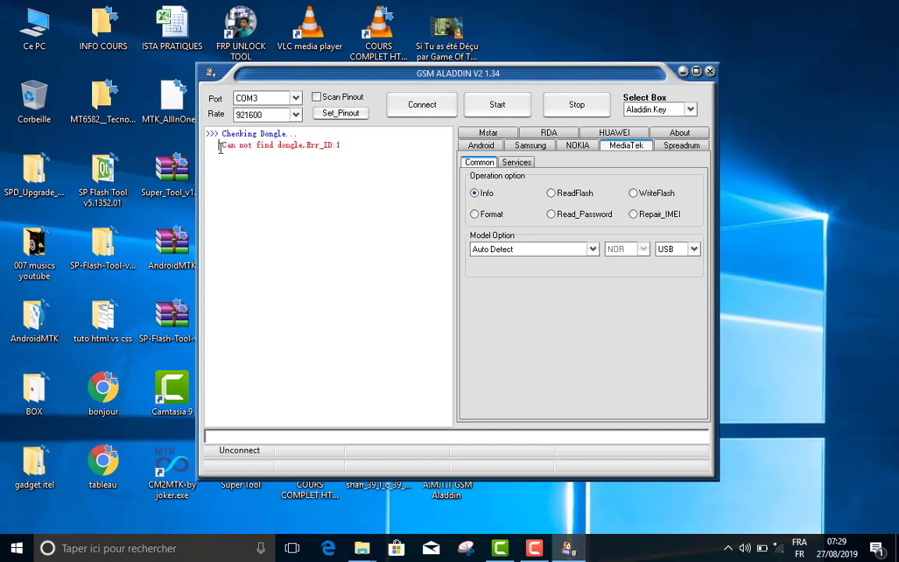
drag(224, 146, 352, 144)
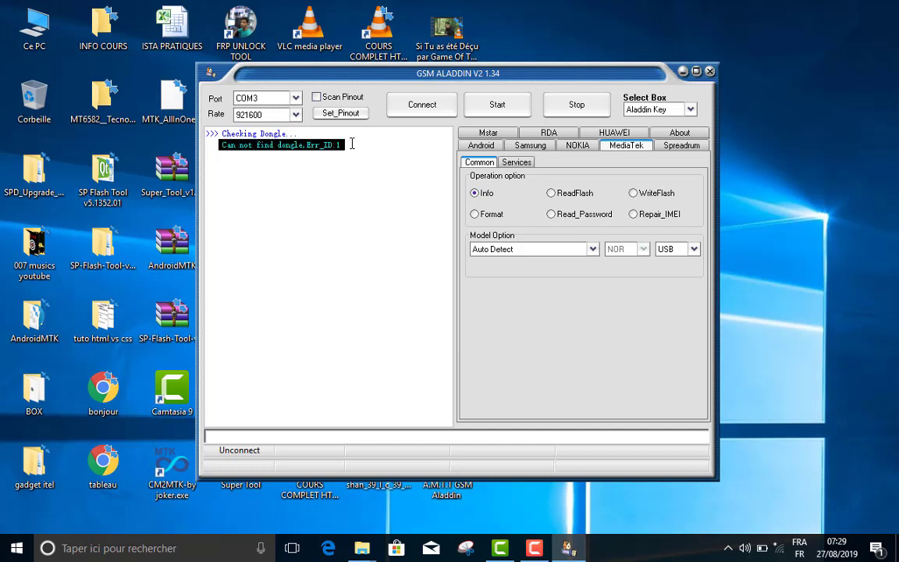
click(353, 143)
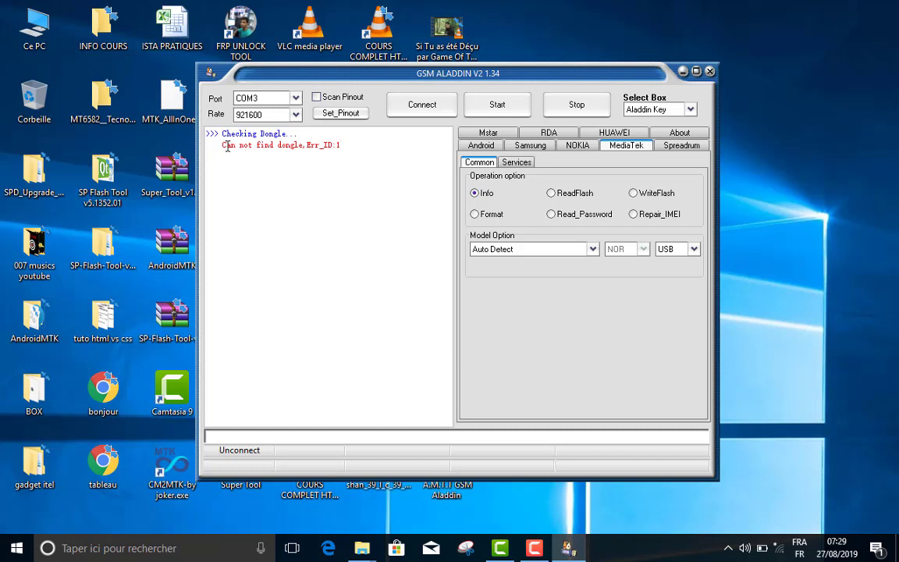
drag(227, 147, 316, 146)
click(316, 150)
click(710, 72)
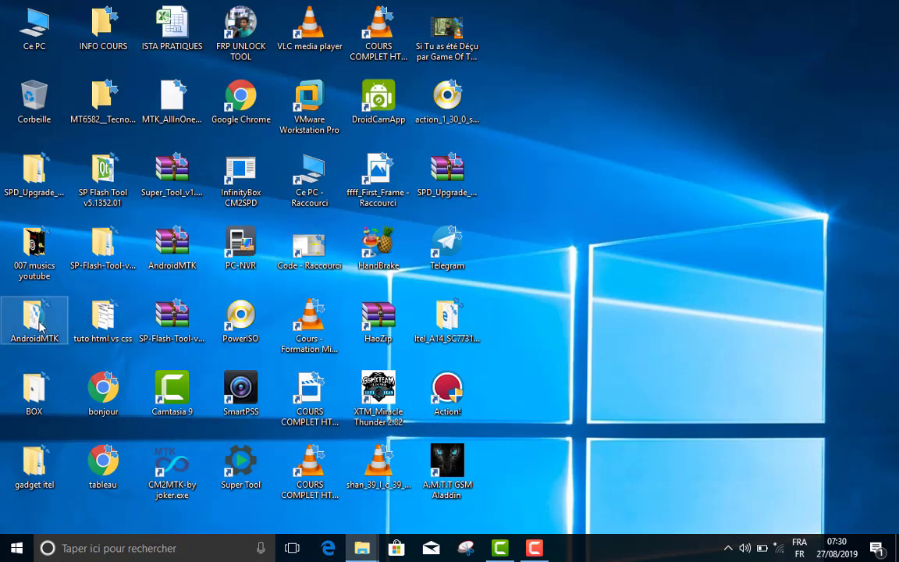
- Open the Miracle Thunder 2.82 archive from the BOX folder and try to run its setup, continuing despite the large archive
double_click(32, 383)
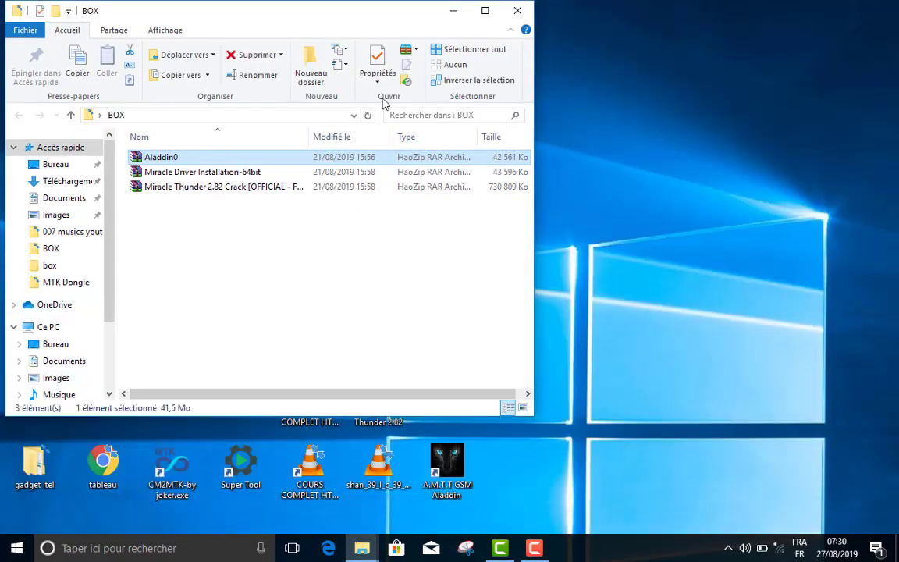
click(485, 10)
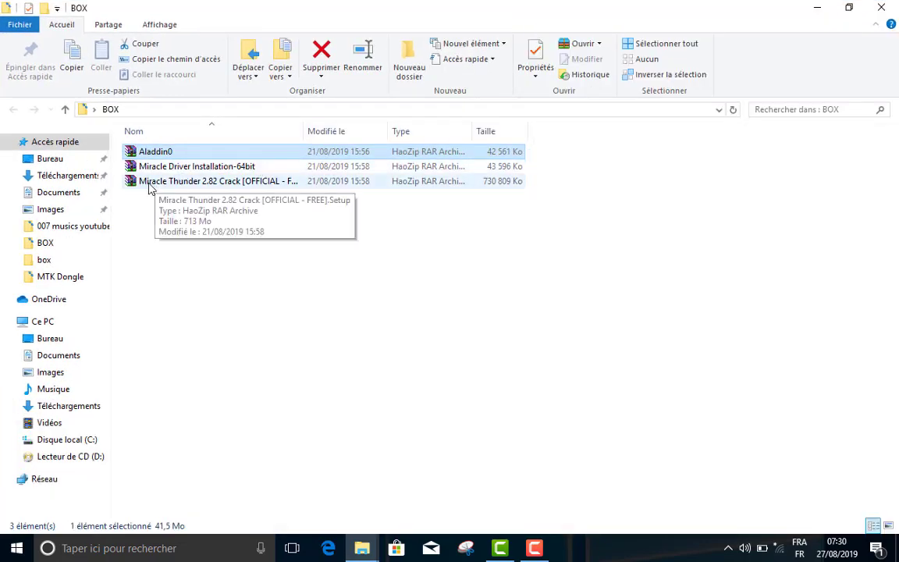
click(151, 186)
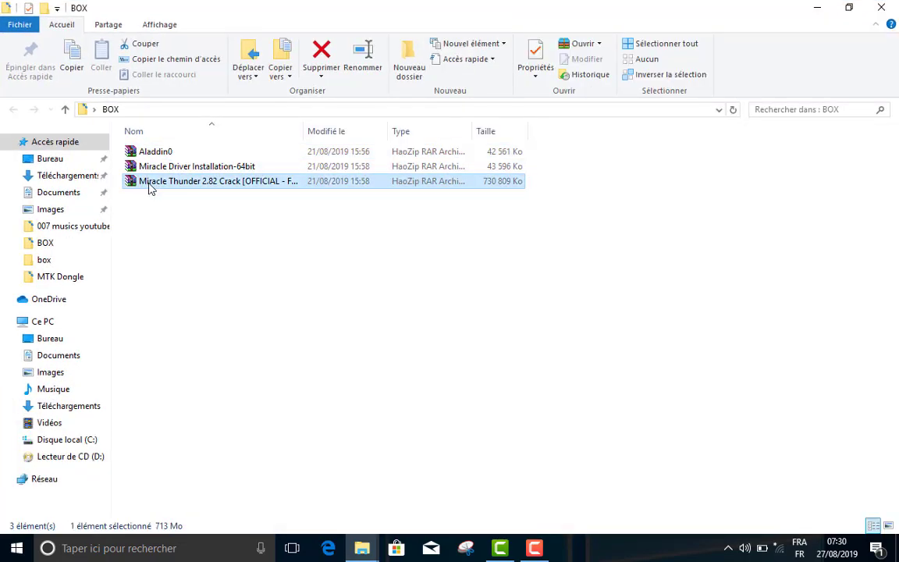
double_click(229, 189)
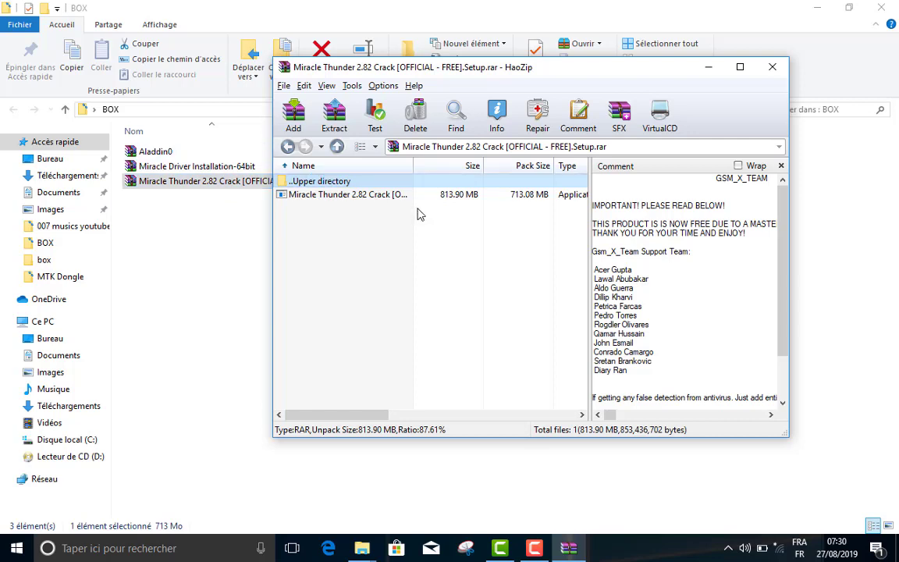
double_click(293, 195)
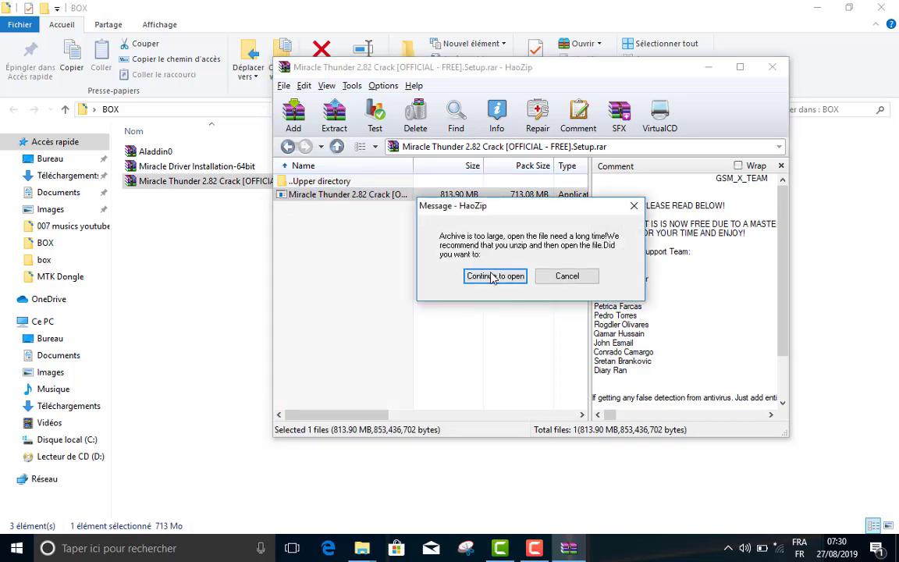
click(513, 275)
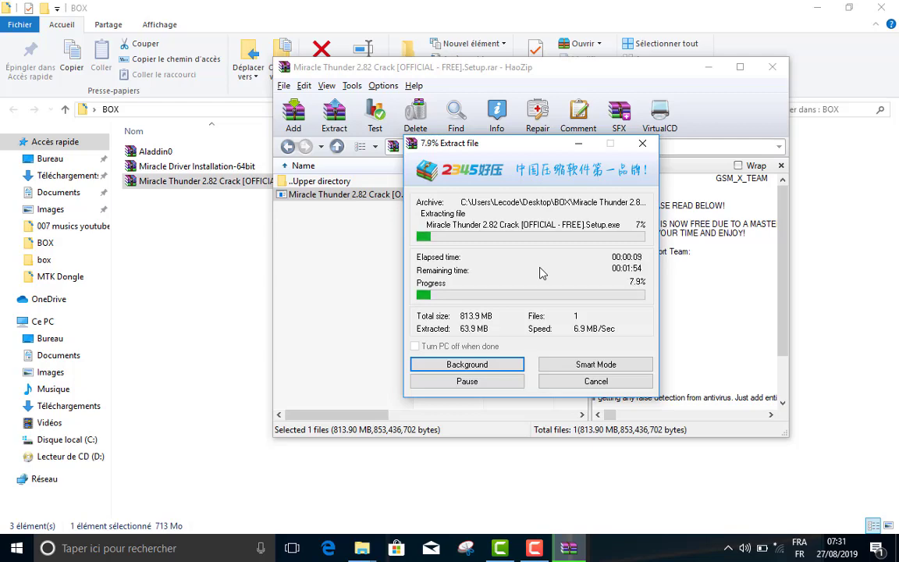
- Clear the BOX window and look in the Bureau folder under Ce PC for the XTM_Miracle Thunder 2.82 shortcut
click(789, 7)
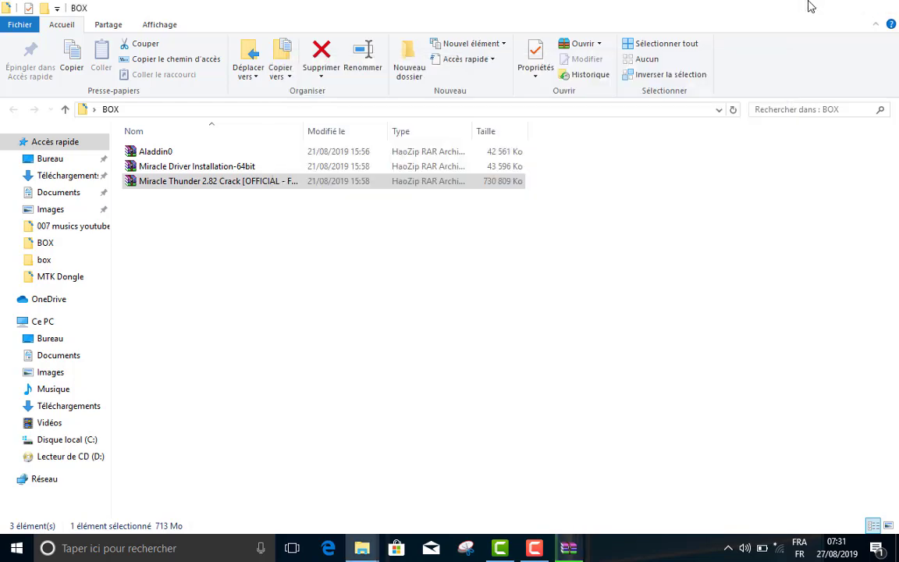
click(812, 7)
click(226, 345)
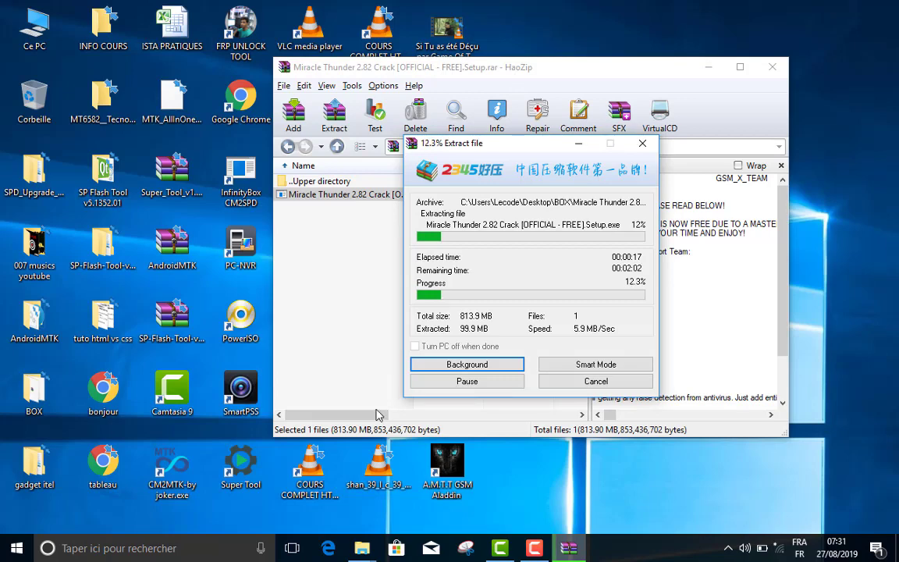
double_click(33, 32)
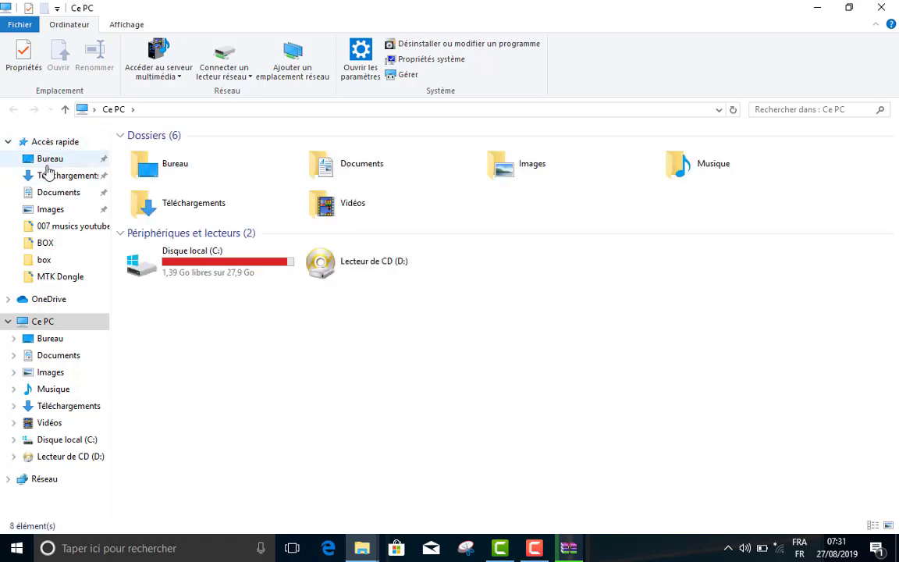
click(49, 160)
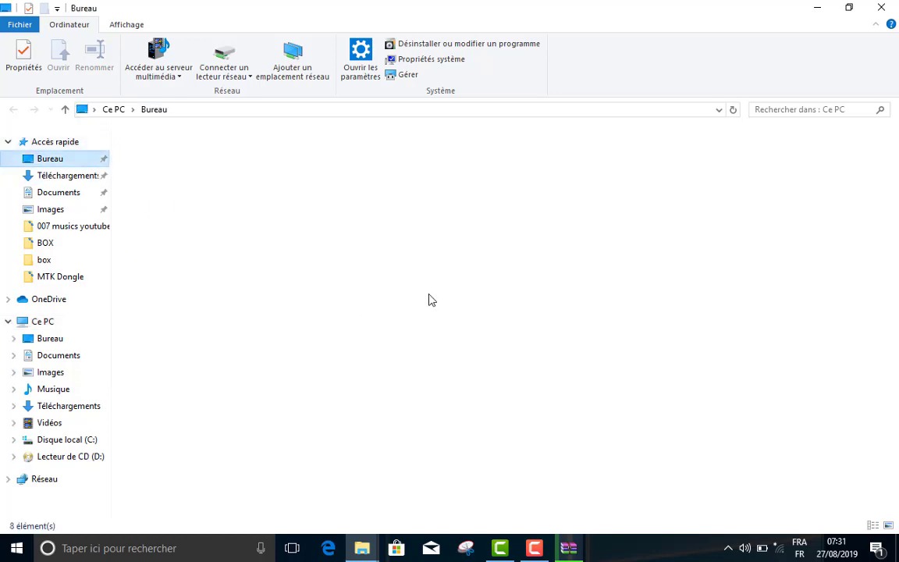
click(425, 310)
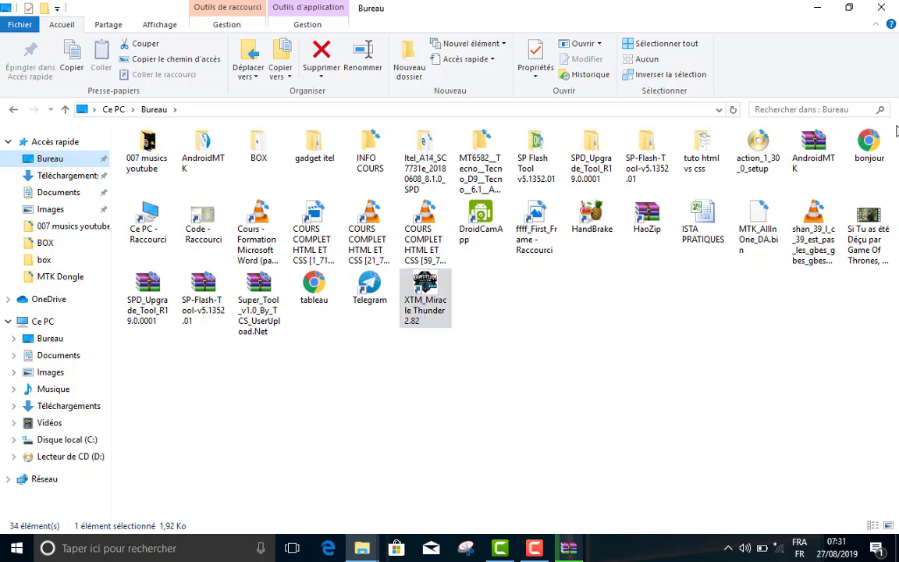
click(880, 9)
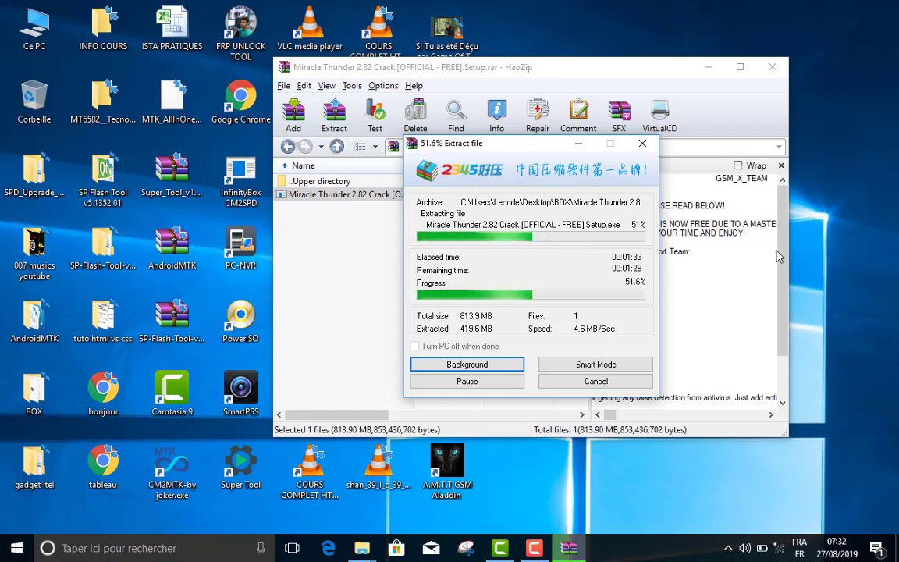
- Abort the extraction of the Miracle Thunder 2.82 setup and close its archive
click(567, 382)
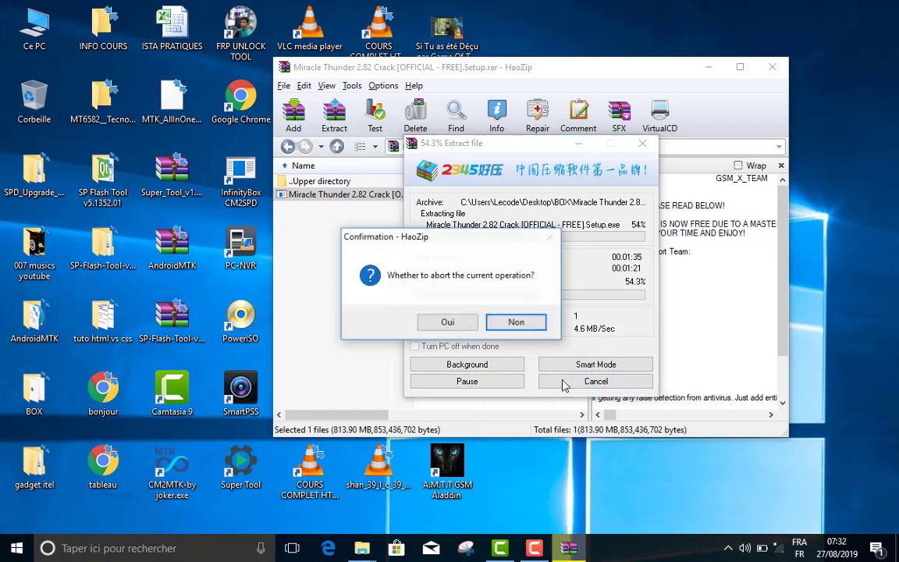
click(445, 327)
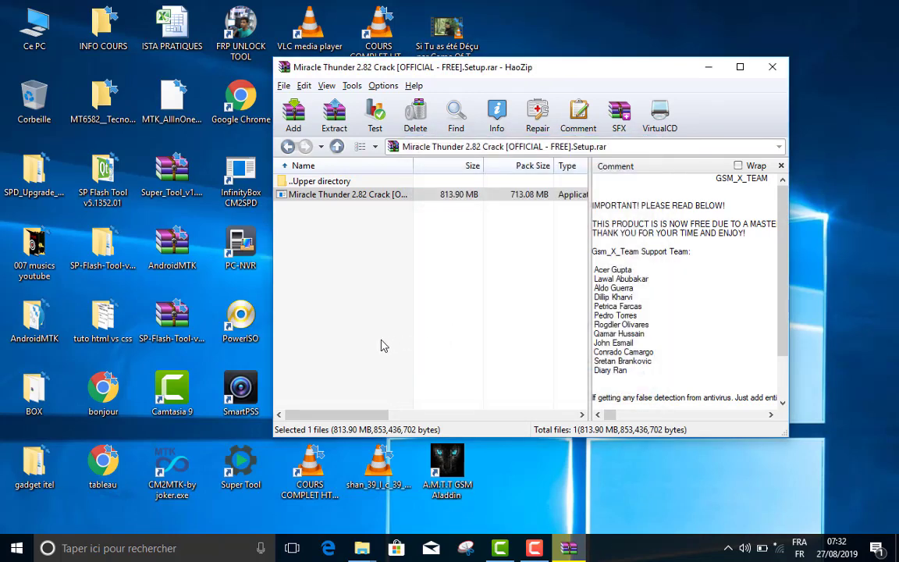
click(382, 345)
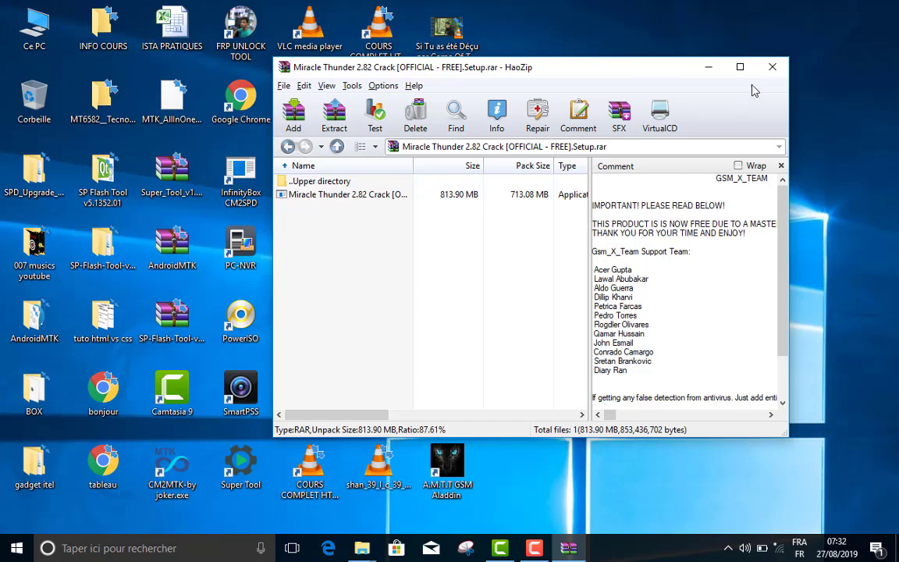
click(772, 71)
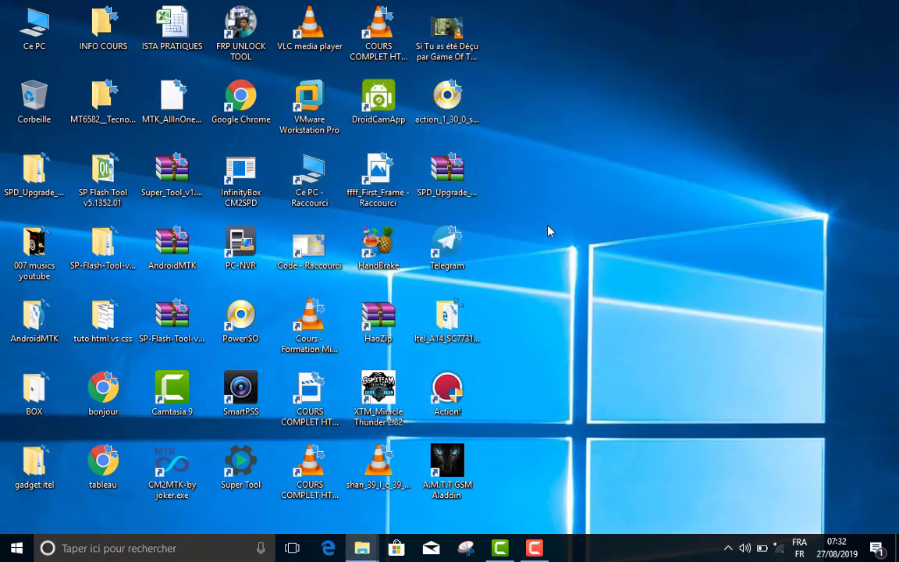